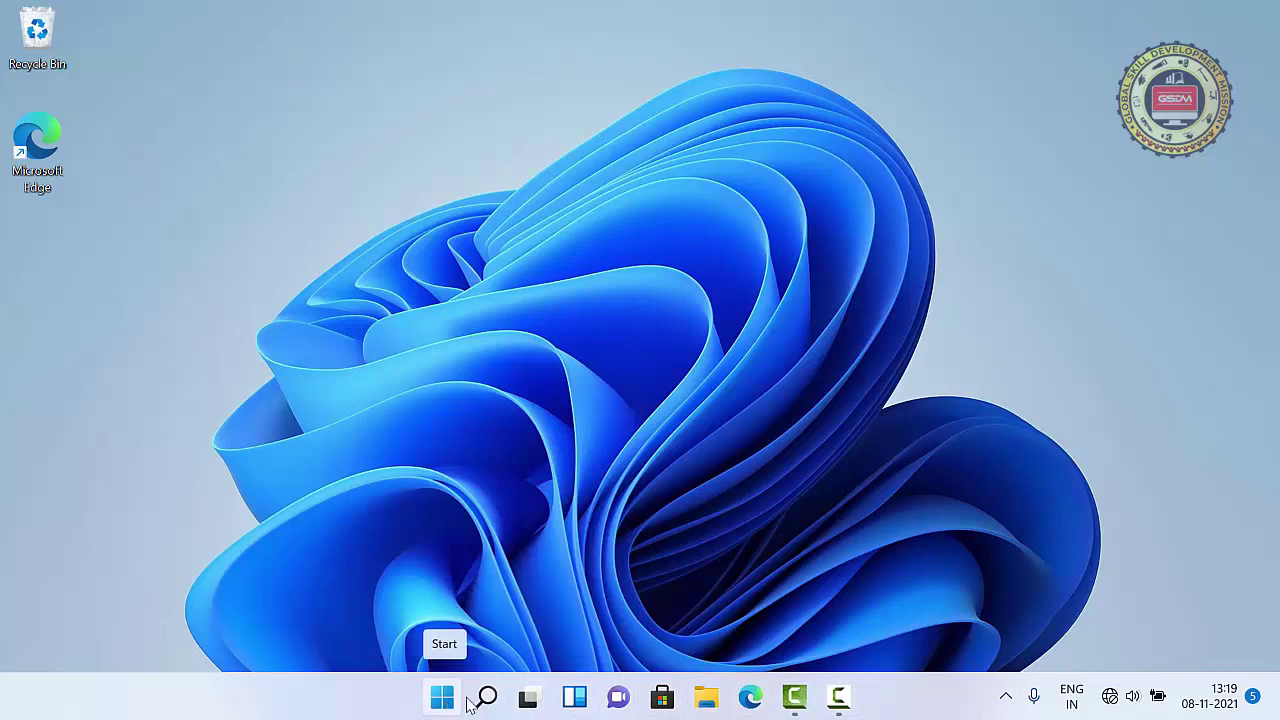
Open the quick settings, lower the screen brightness to 42 and raise the sound volume slightly
mouse_move(488, 704)
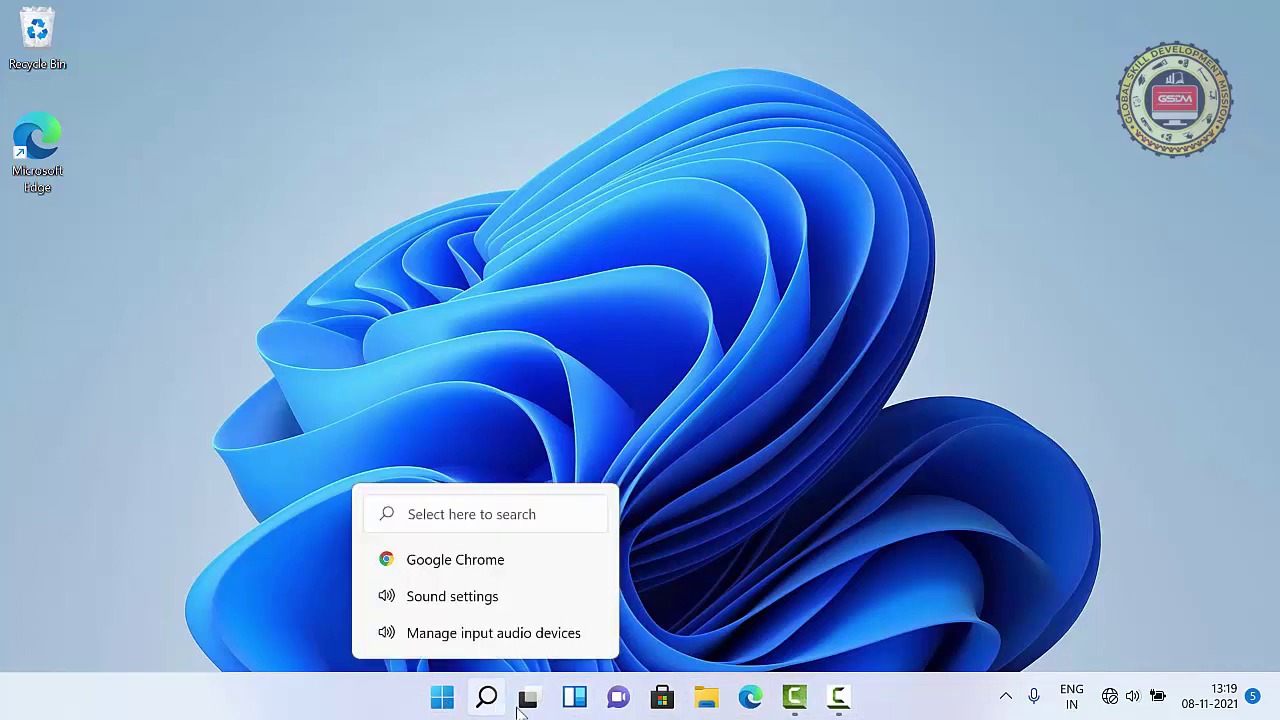
mouse_move(530, 704)
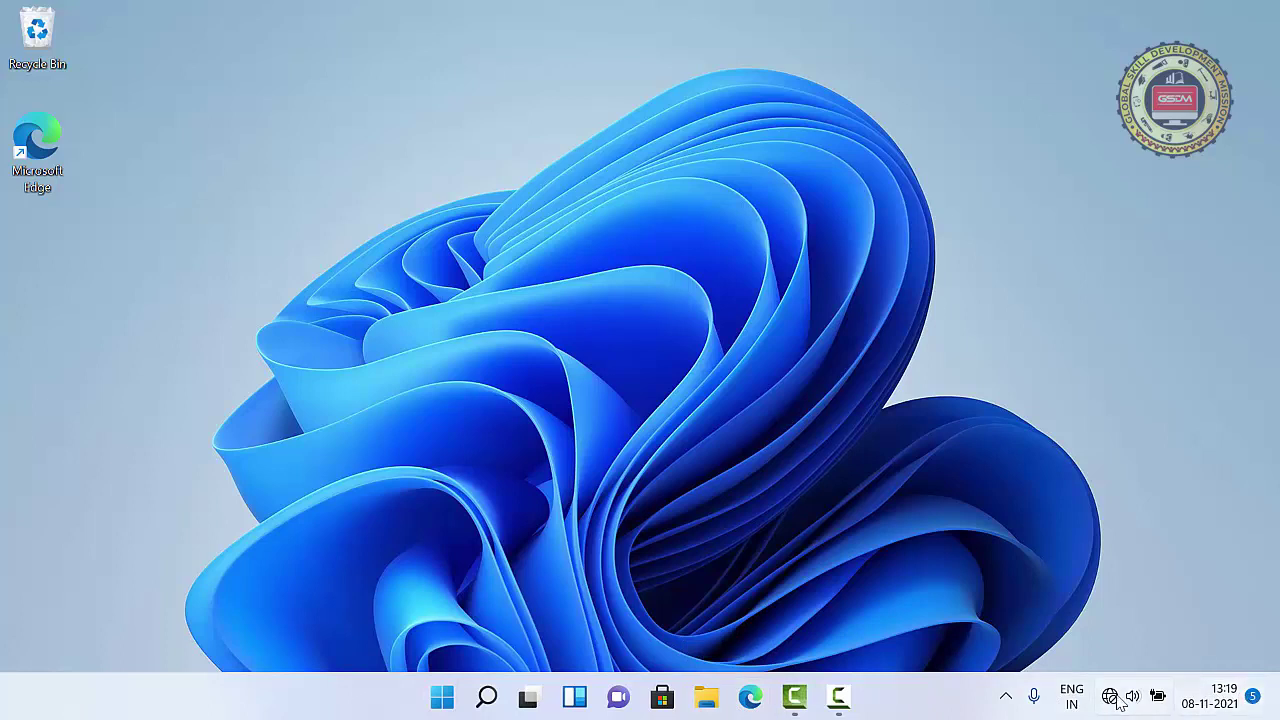
mouse_move(1195, 705)
left_click(1109, 700)
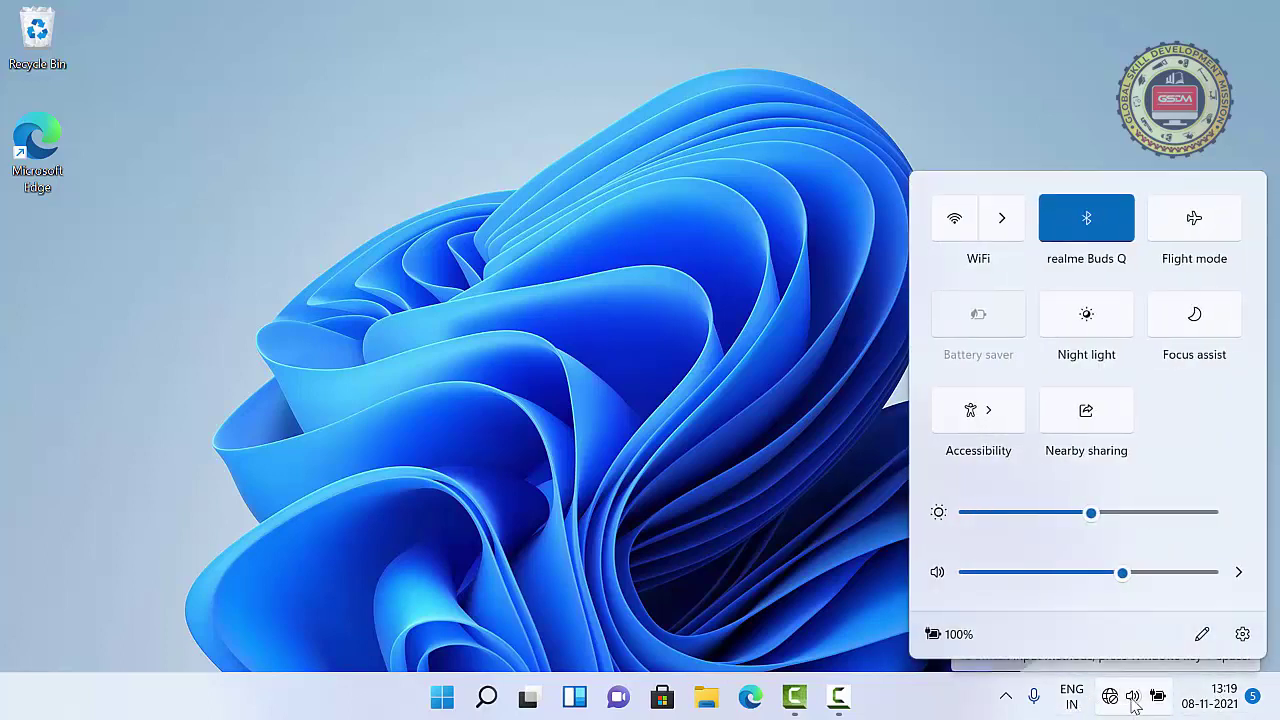
left_click(1135, 703)
left_click(1143, 705)
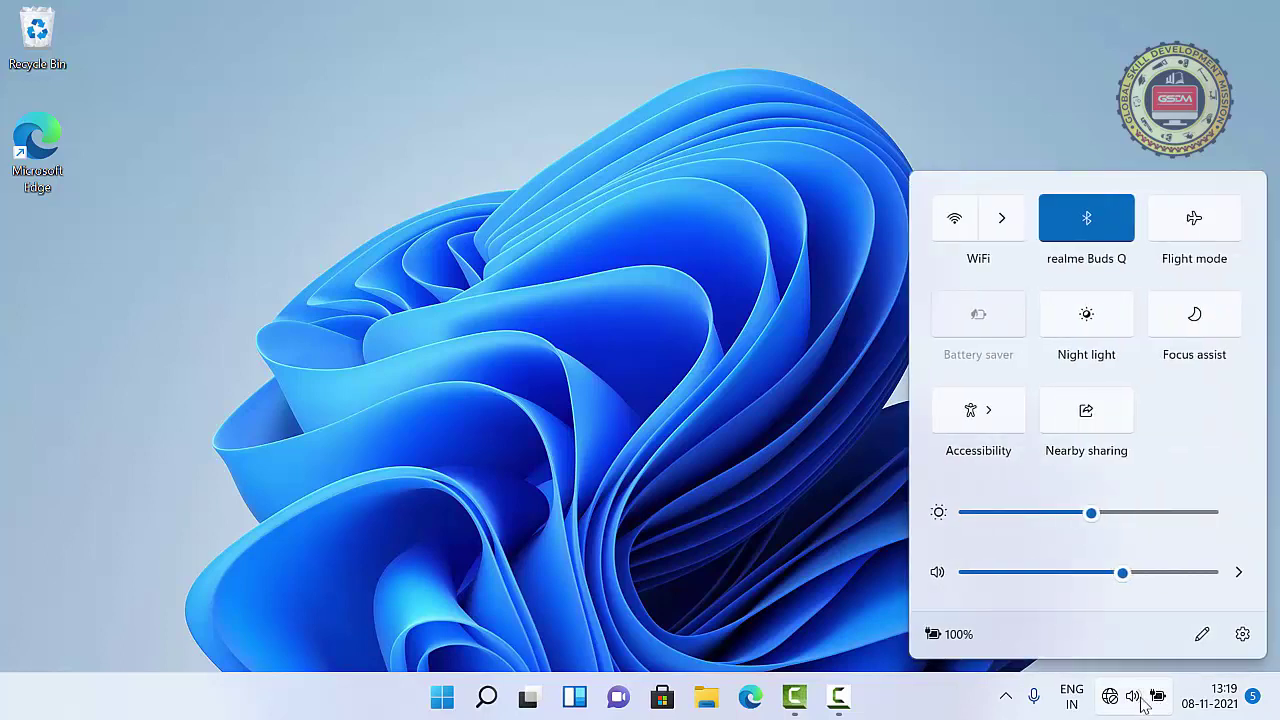
left_click(1132, 702)
left_click(1133, 700)
left_click_drag(1090, 513, 1068, 514)
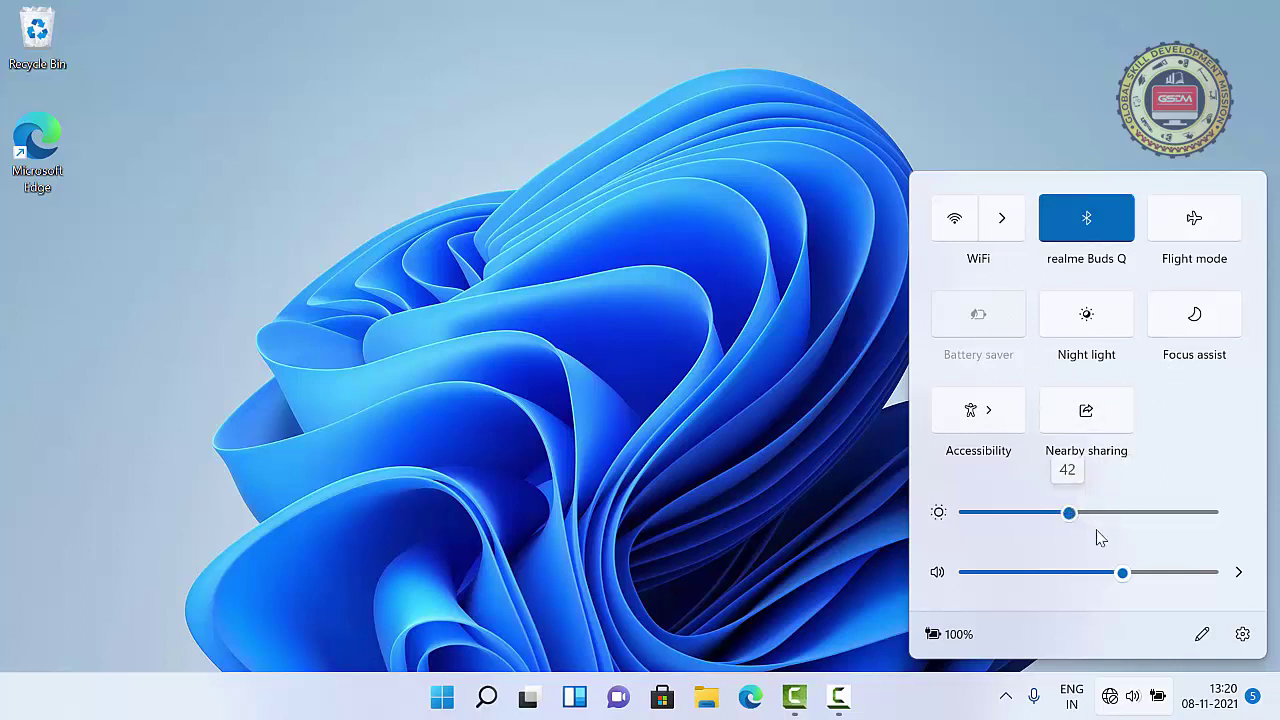
mouse_move(1129, 577)
left_mouse_down()
mouse_move(1100, 578)
mouse_move(1130, 578)
left_mouse_up()
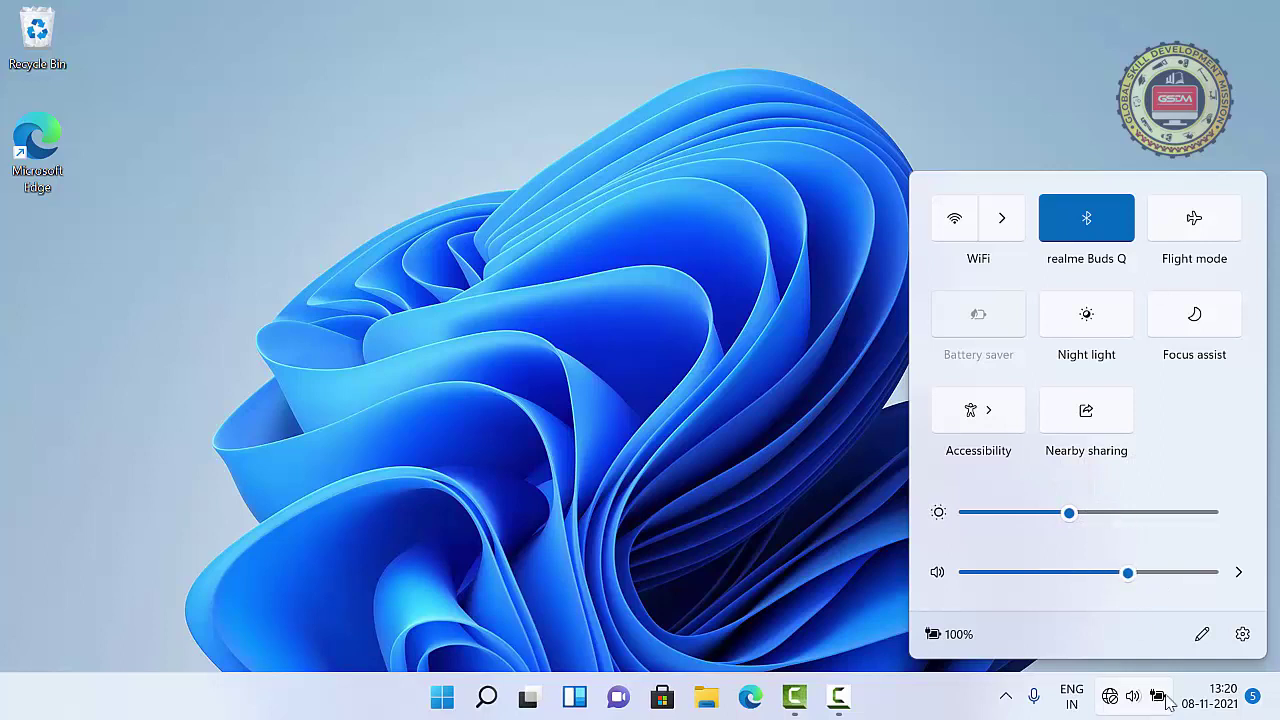
View the quick settings again, and open and close the notification centre
left_click(1163, 699)
left_click(1156, 699)
left_click(1133, 700)
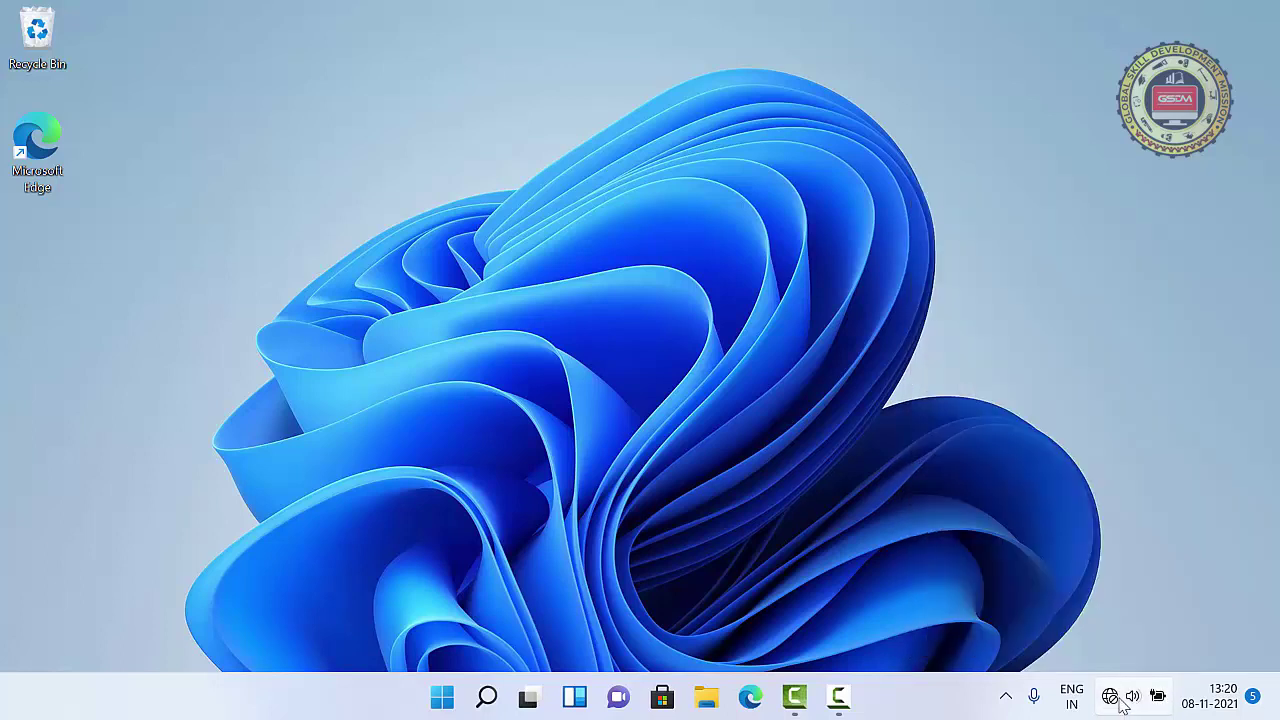
left_click(1118, 703)
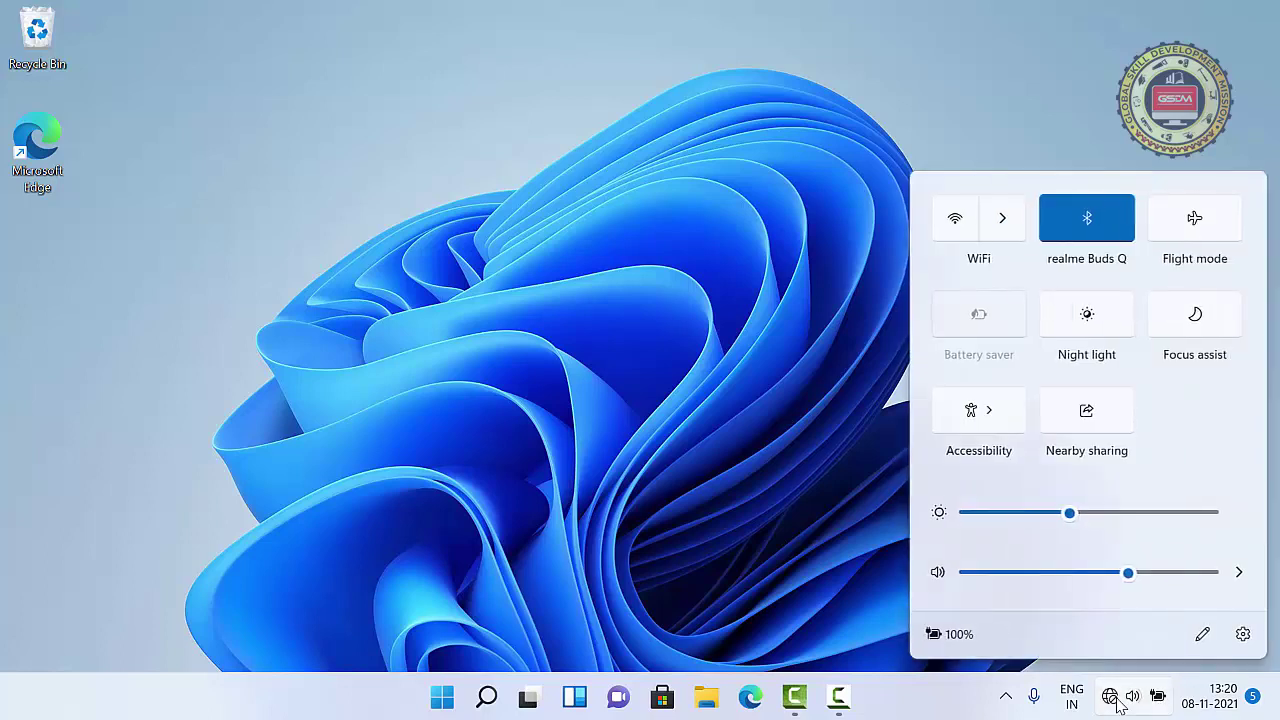
left_click(1118, 703)
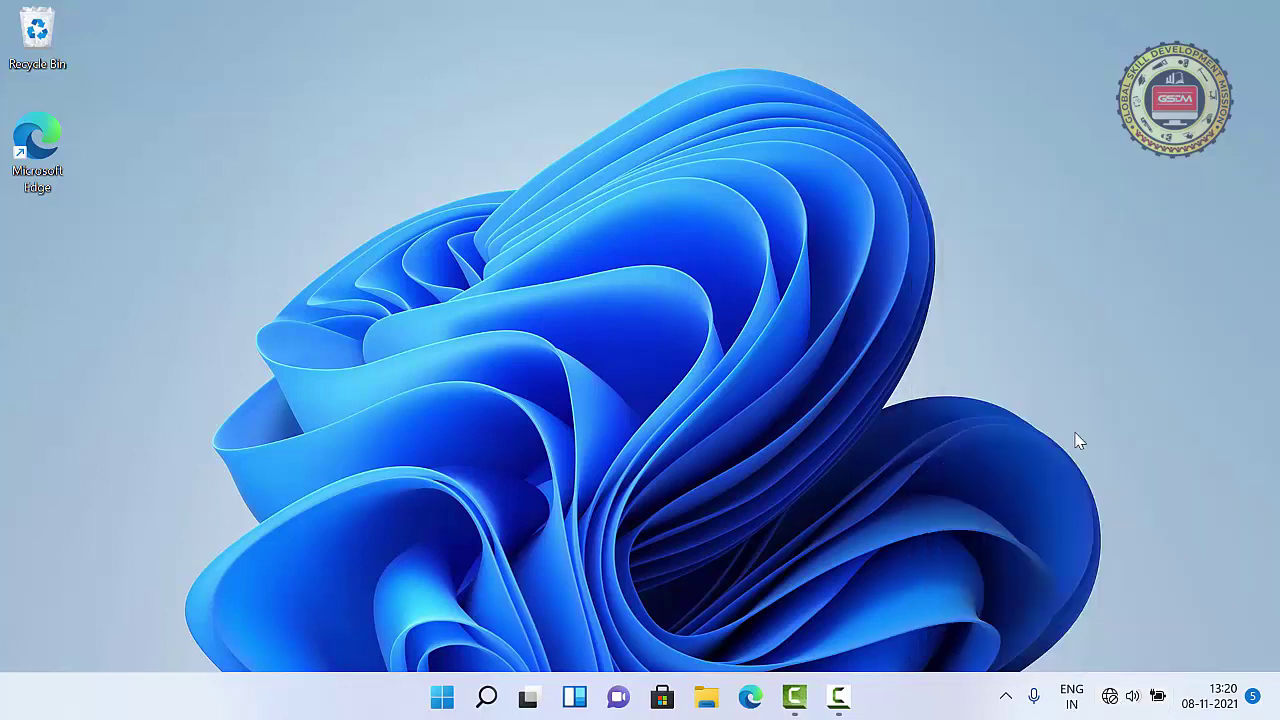
left_click(1226, 704)
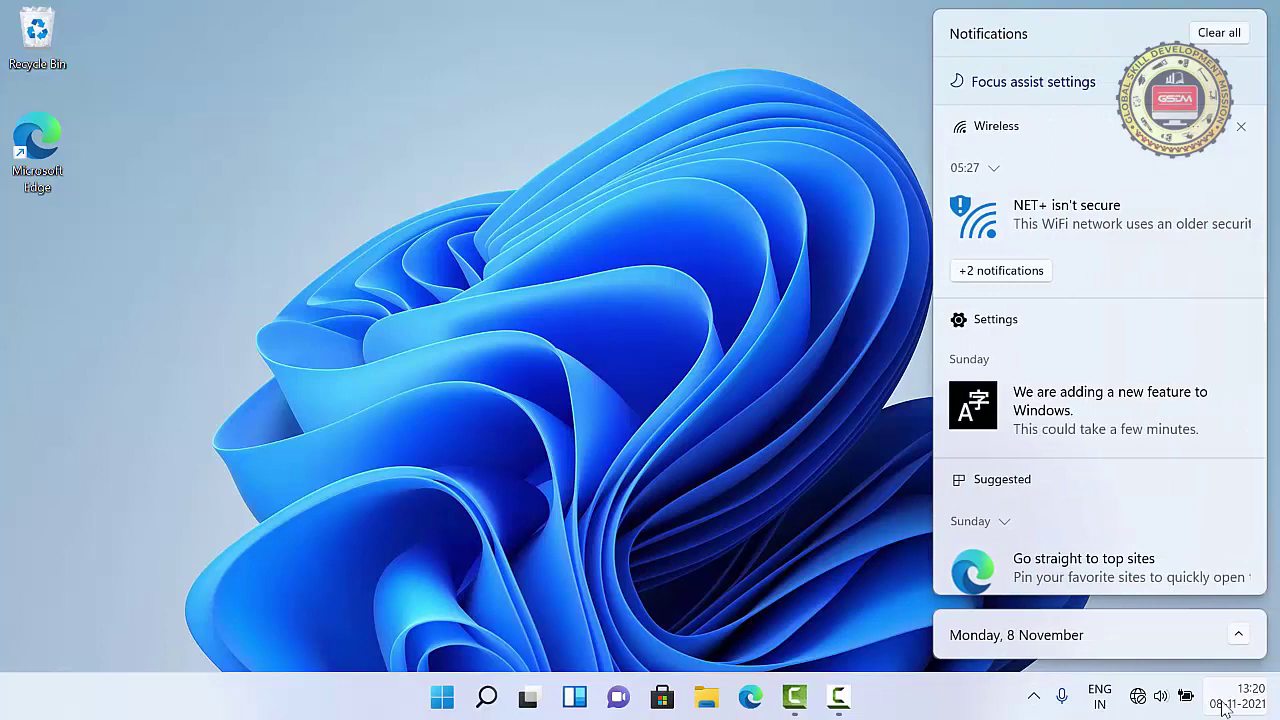
left_click(1226, 706)
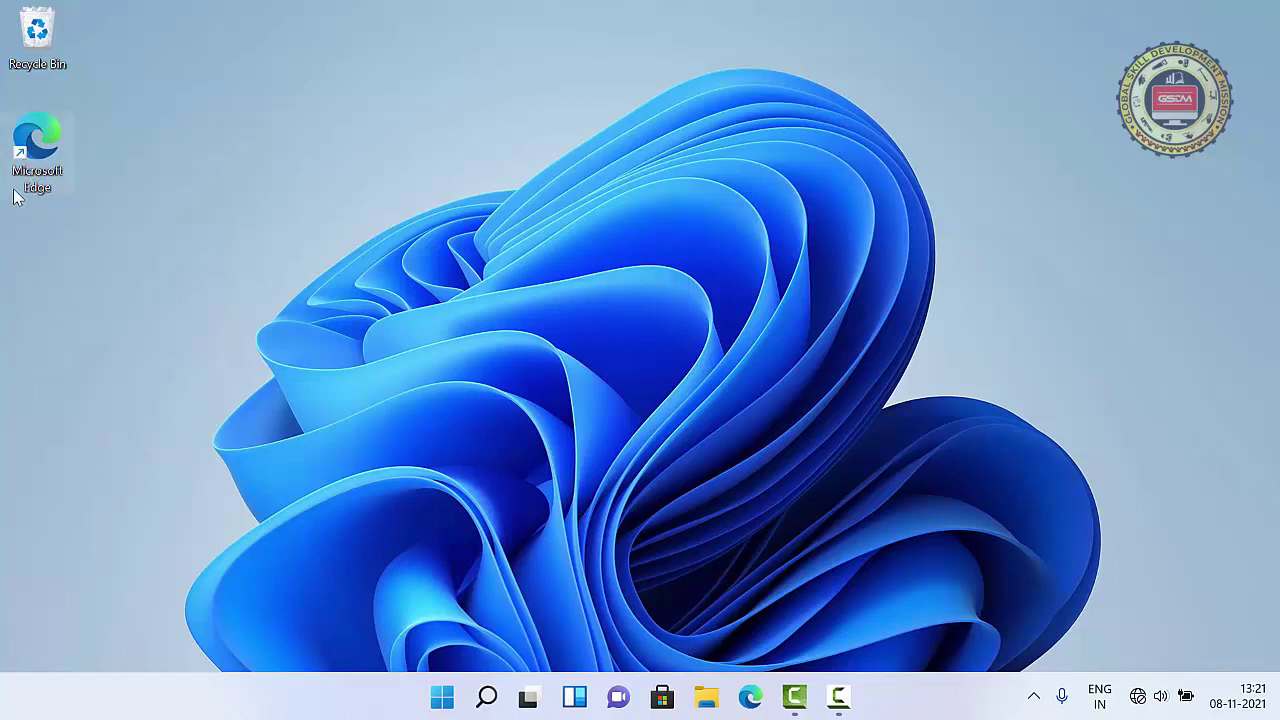
View the desktop's context menu and its extended options, and dismiss it
left_click(28, 38)
right_click(290, 128)
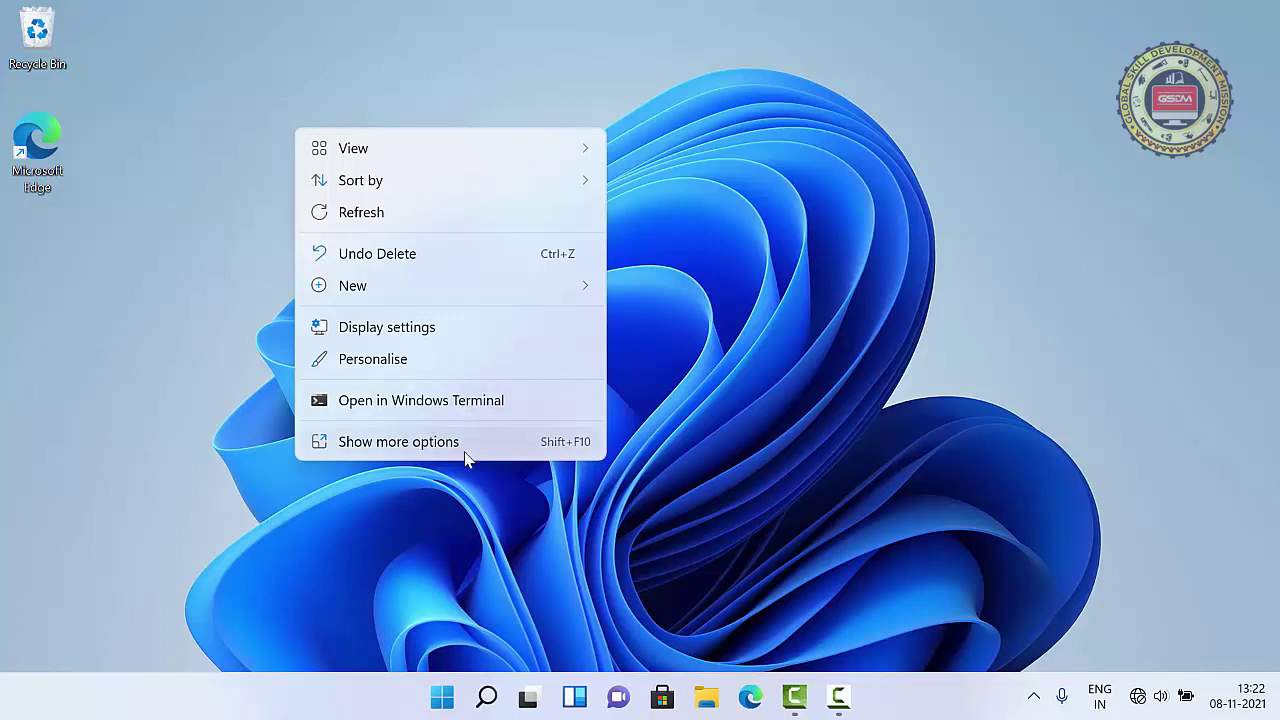
left_click(418, 446)
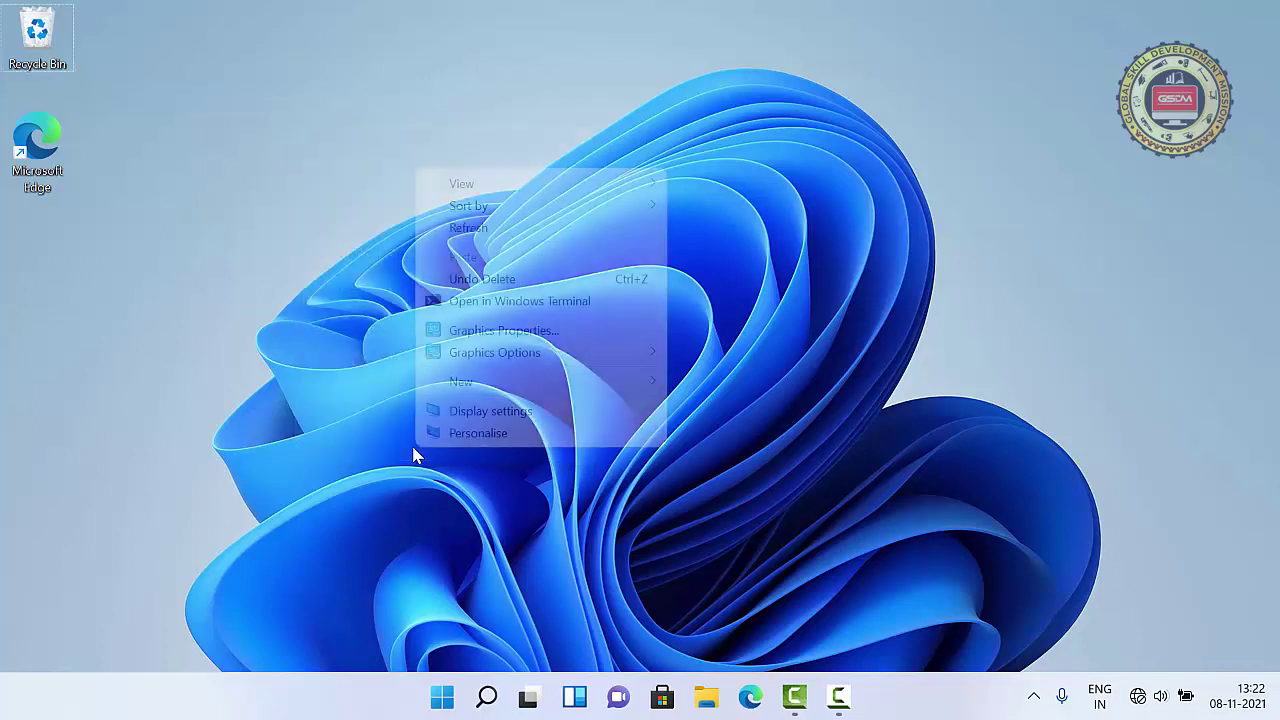
left_click(258, 103)
right_click(258, 103)
right_click(749, 62)
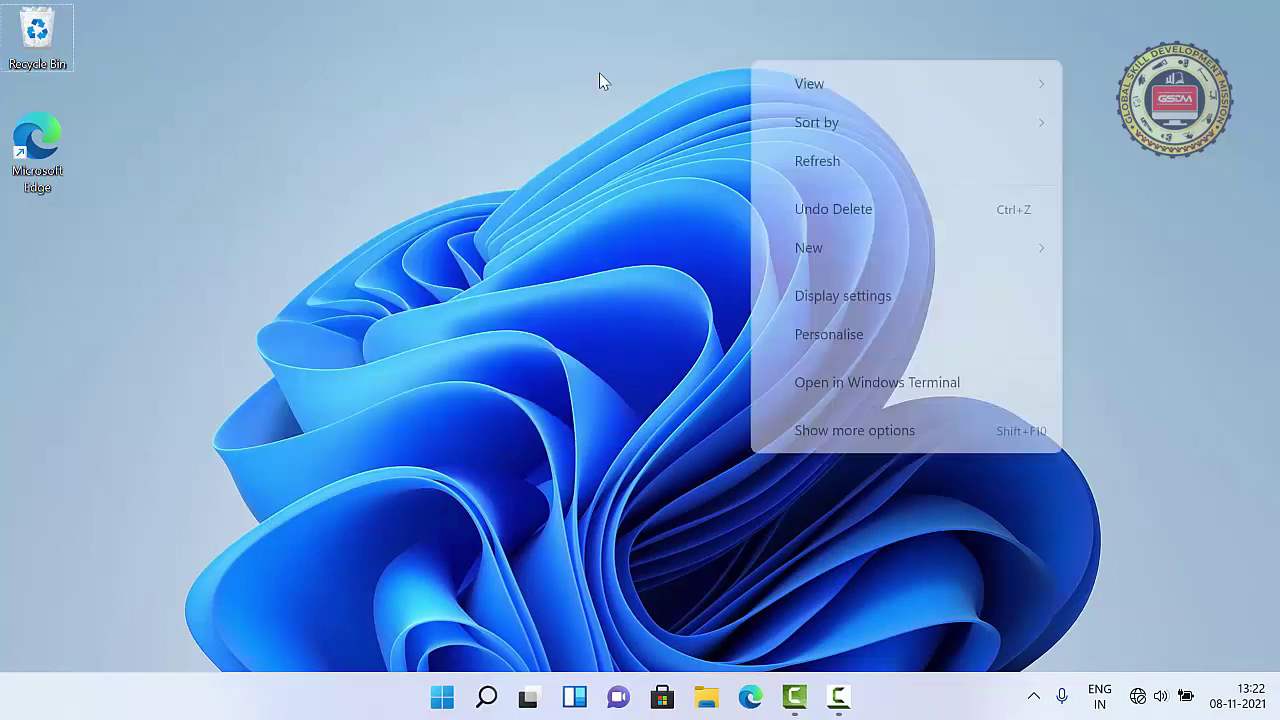
left_click(377, 64)
right_click(378, 66)
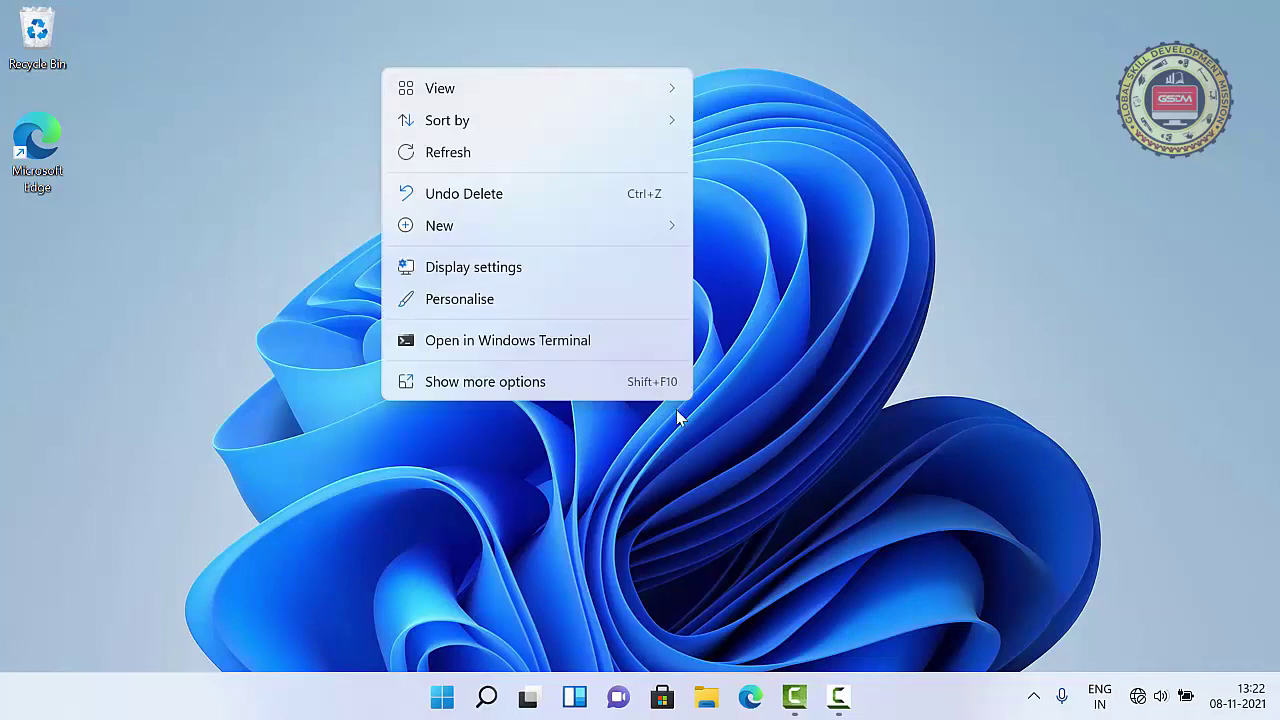
key("Escape")
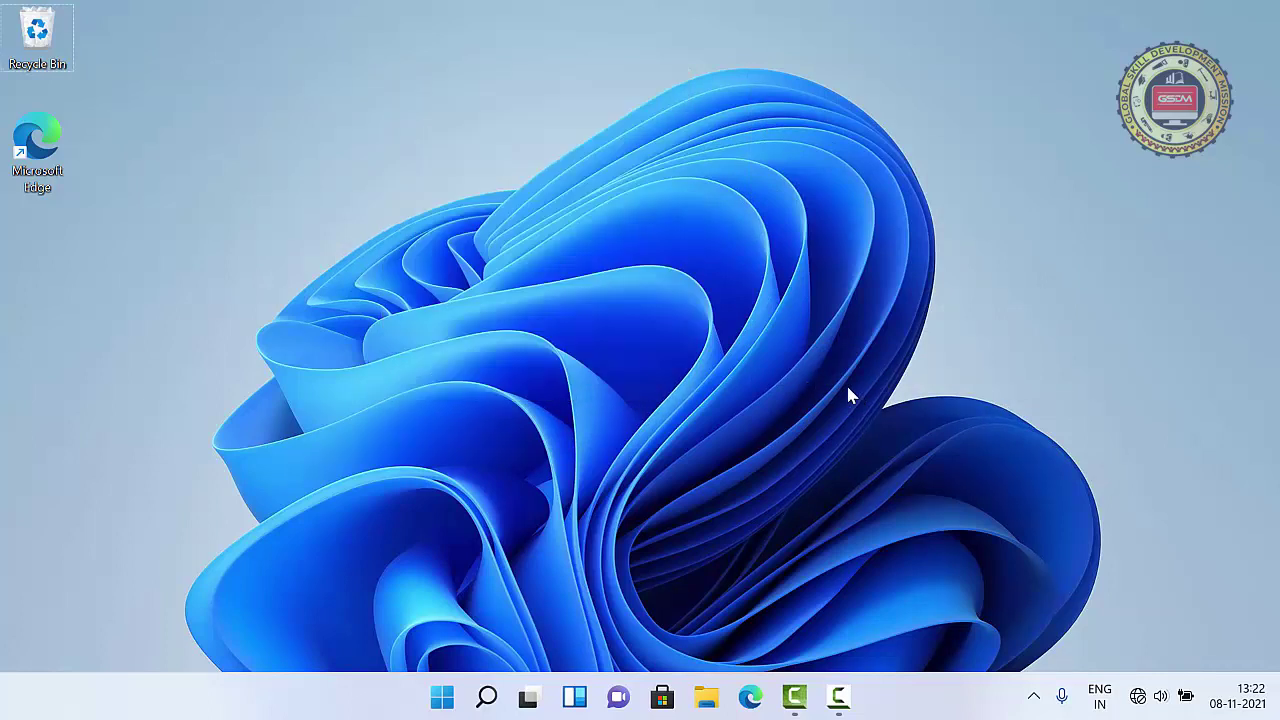
Open Microsoft Edge from the desktop and reduce its maximized window to a narrower floating one
double_click(52, 157)
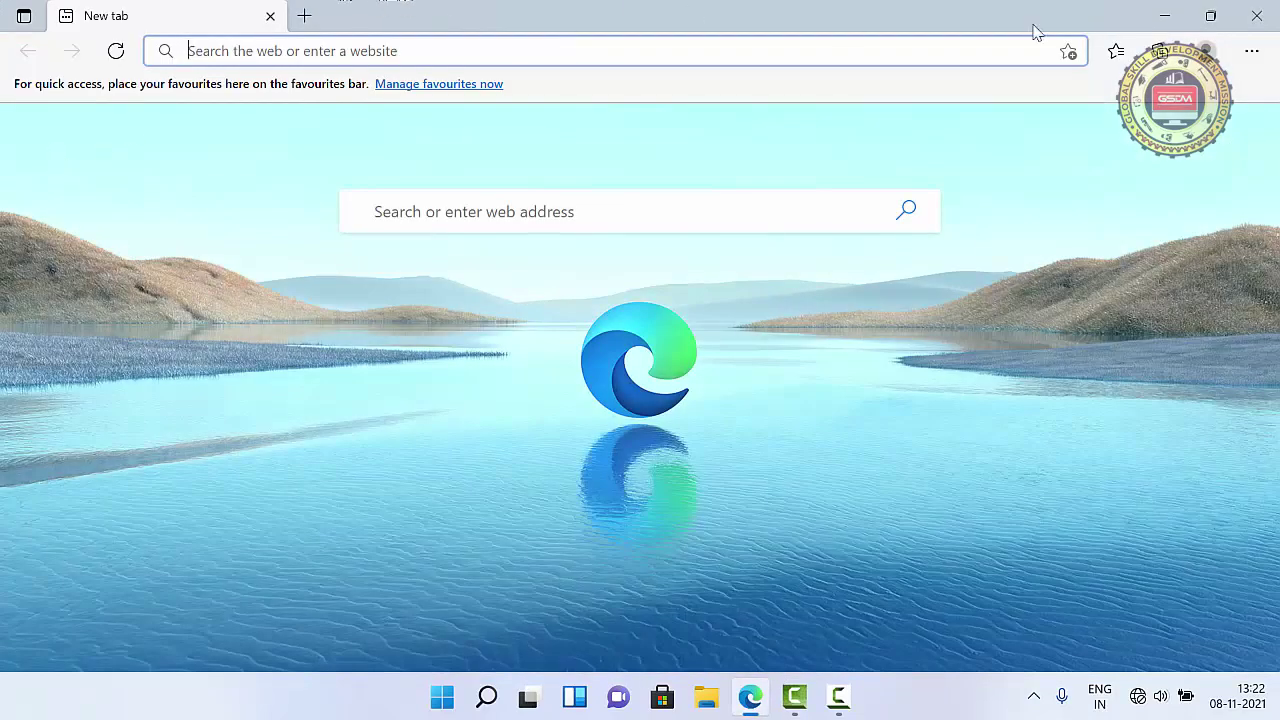
left_click(1208, 18)
left_click_drag(803, 31, 865, 79)
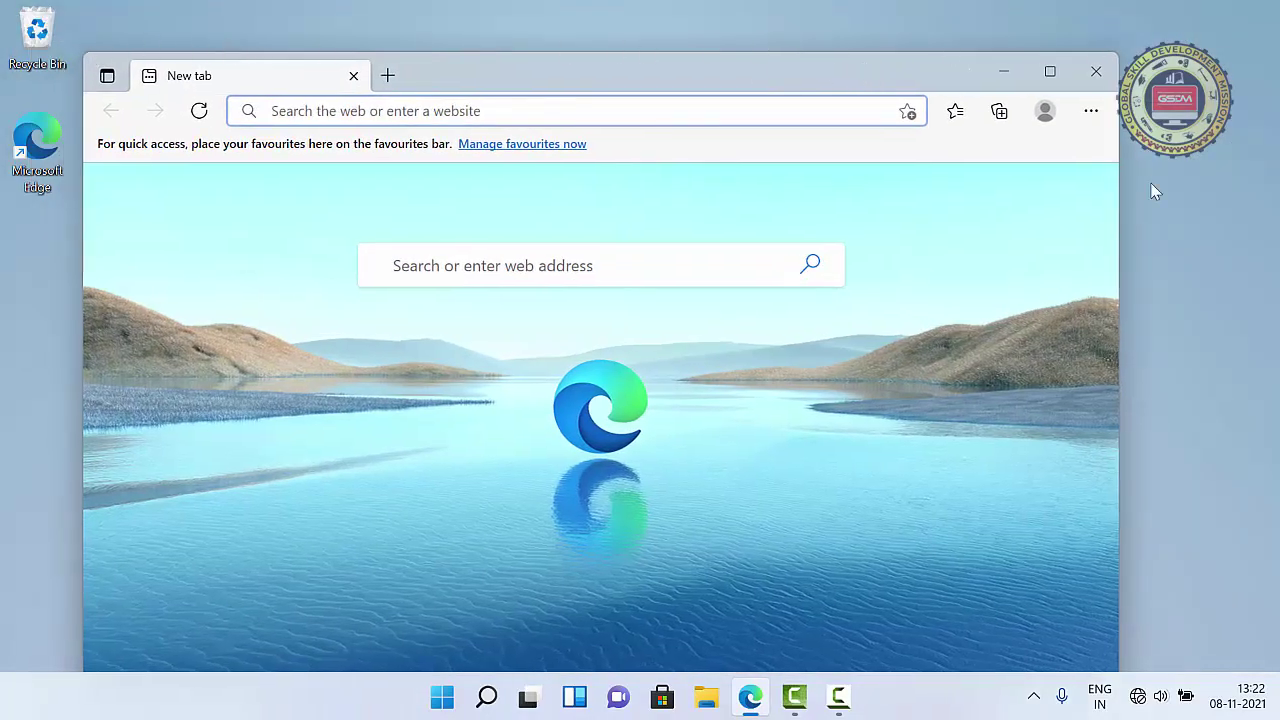
left_click_drag(1119, 237, 822, 240)
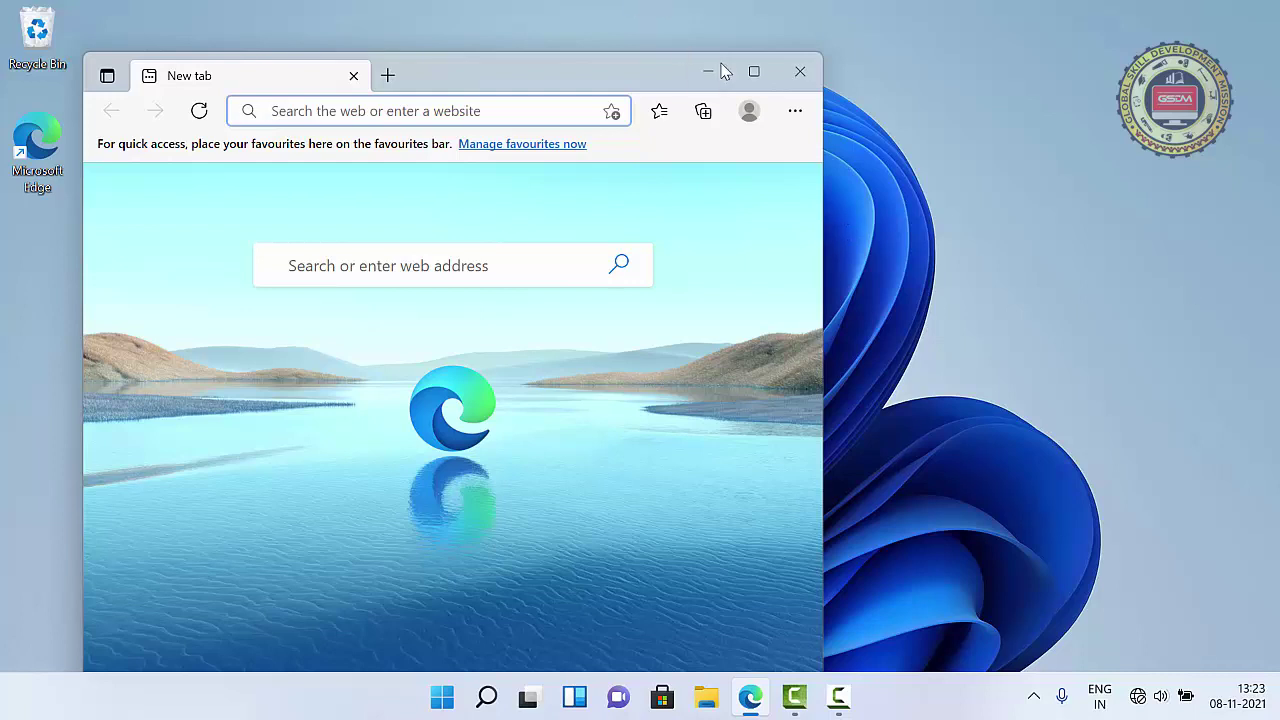
View the snap layout choices for the Edge window and close the browser
mouse_move(752, 74)
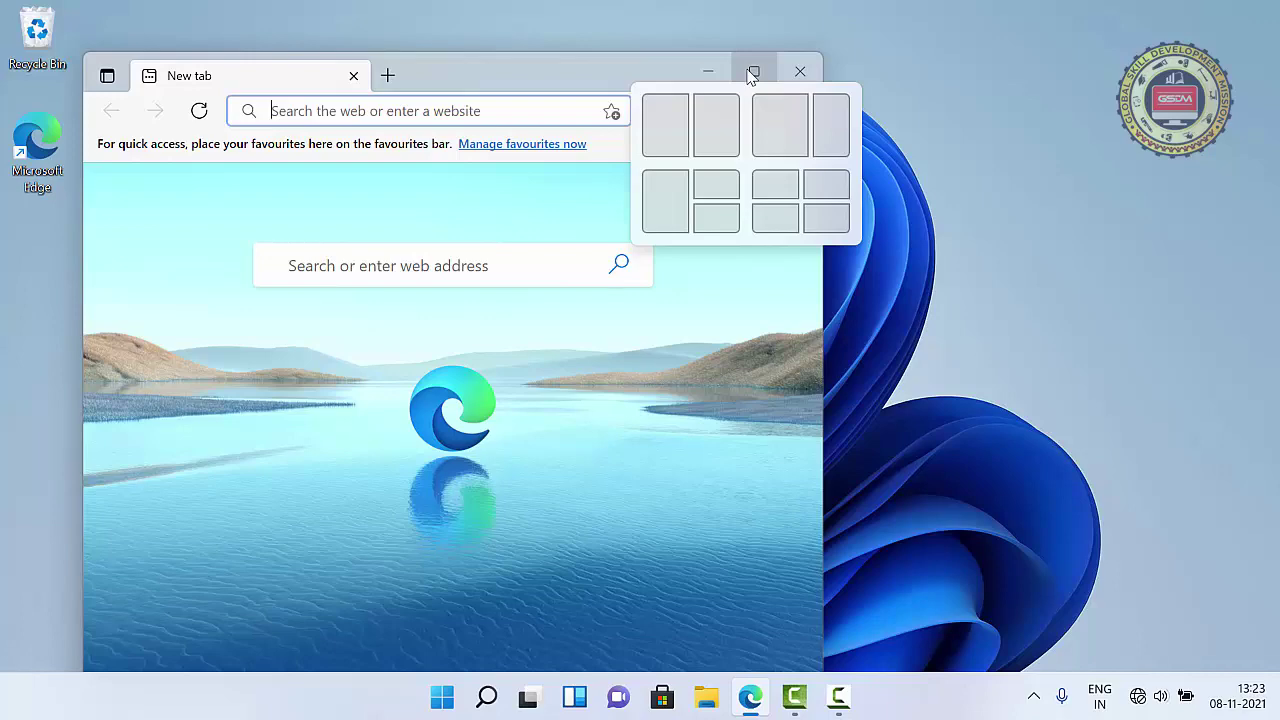
left_click(802, 70)
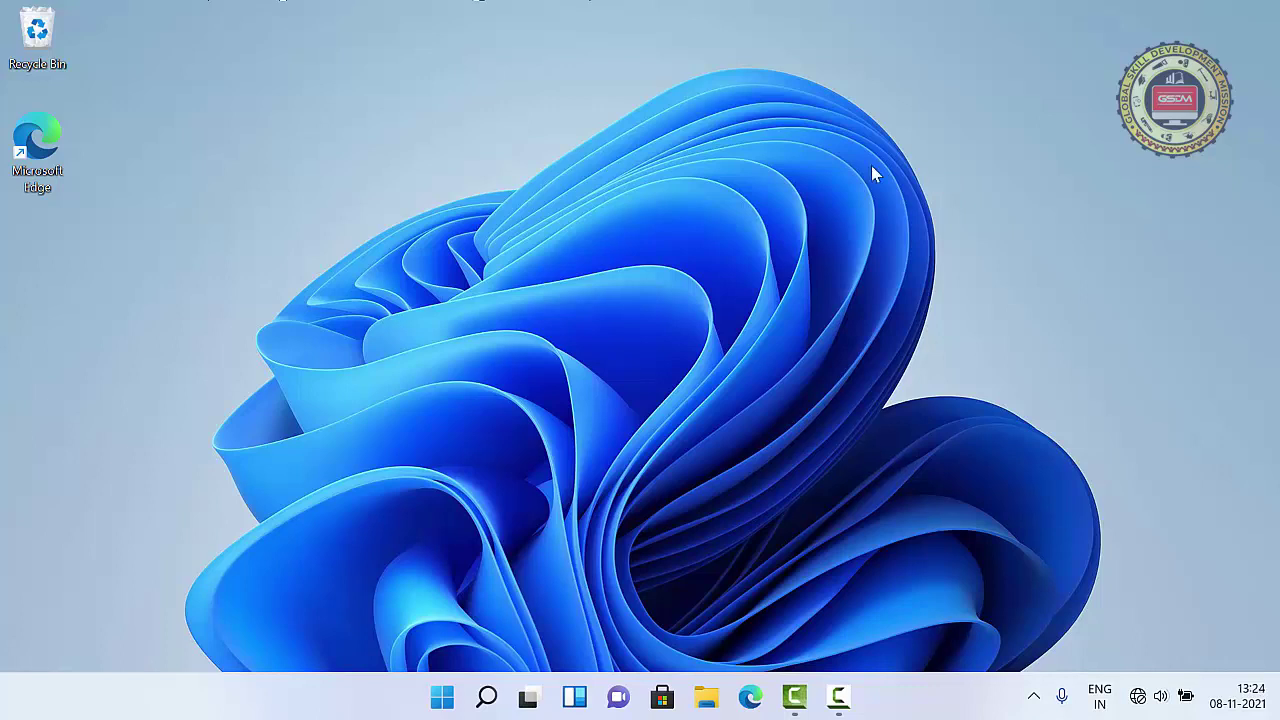
Open the Start menu, and close and reopen it several times to show its pinned and recommended apps
left_click(452, 697)
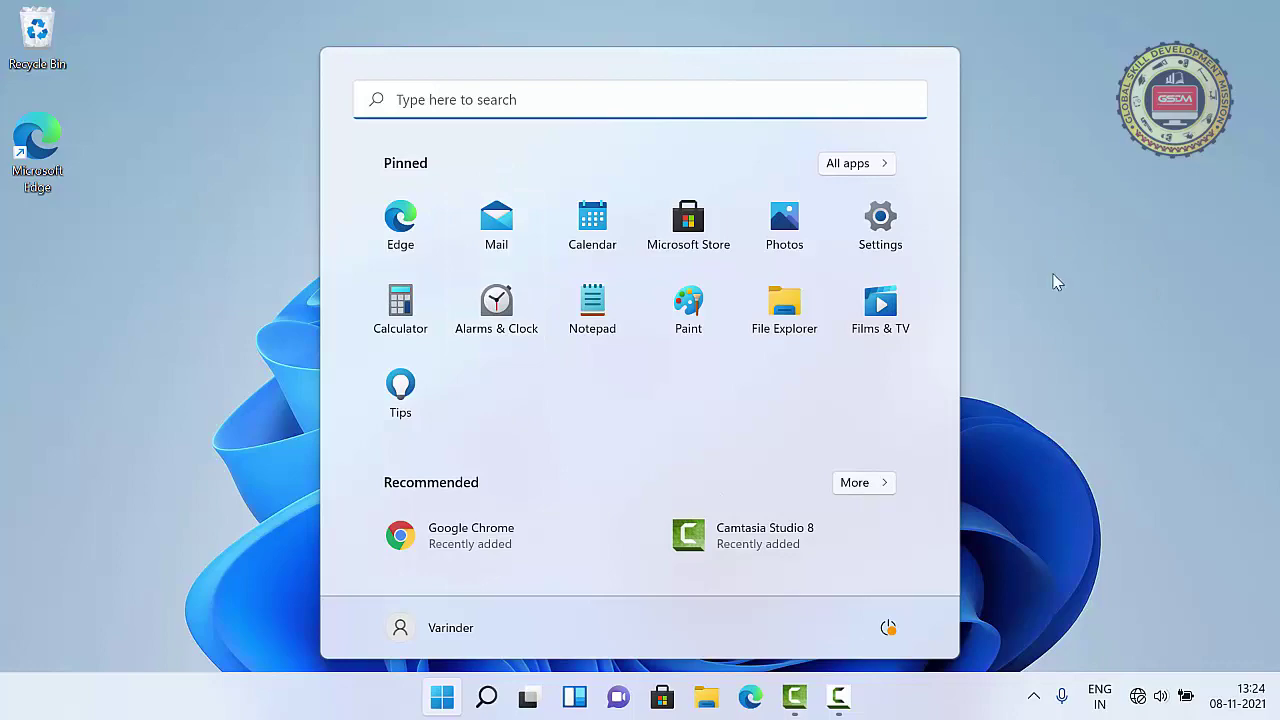
key("super")
key("super")
key("super")
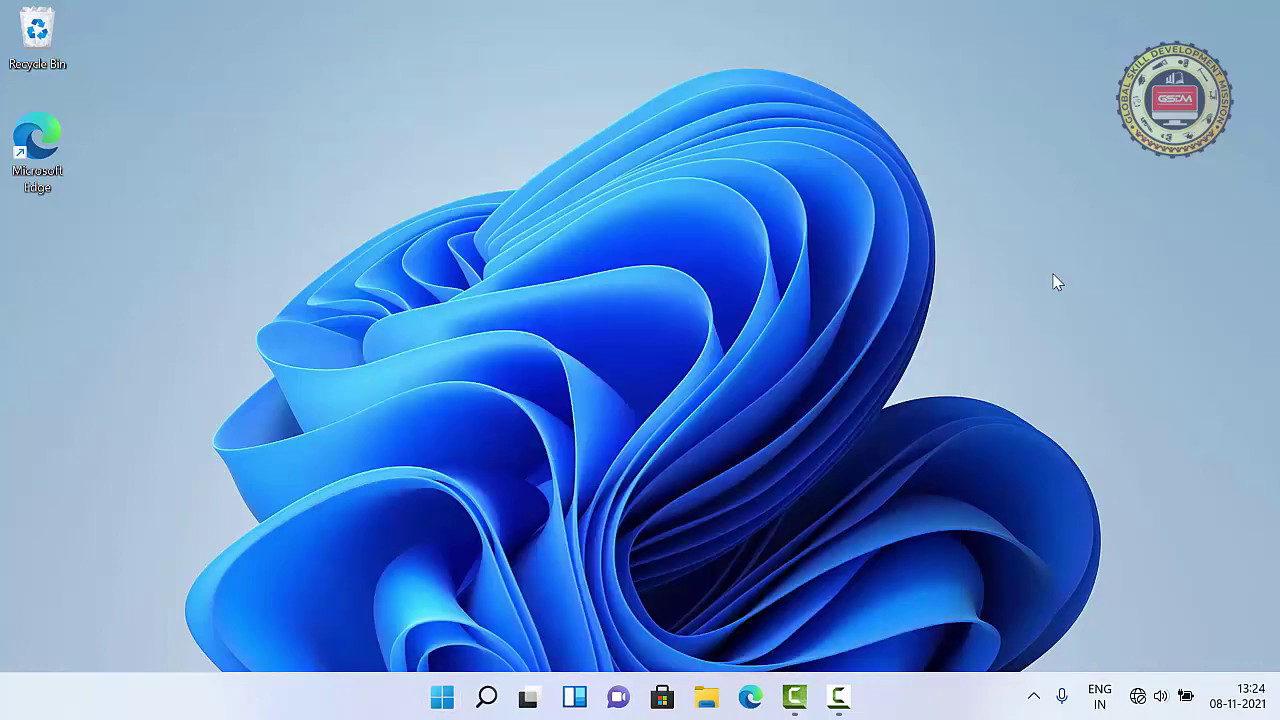
key("super")
key("super")
key("super")
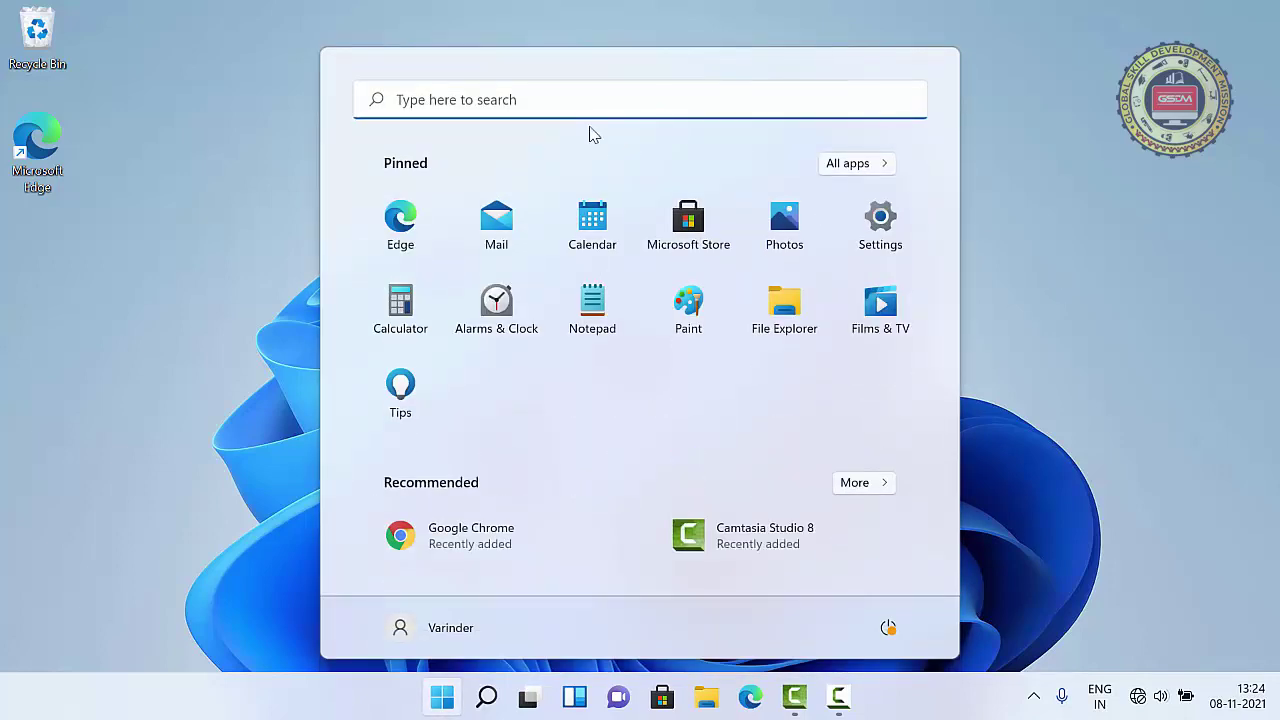
Search Windows for "not", view the Apps, Documents, Settings and other result categories, return to all results and close the search
left_click(563, 100)
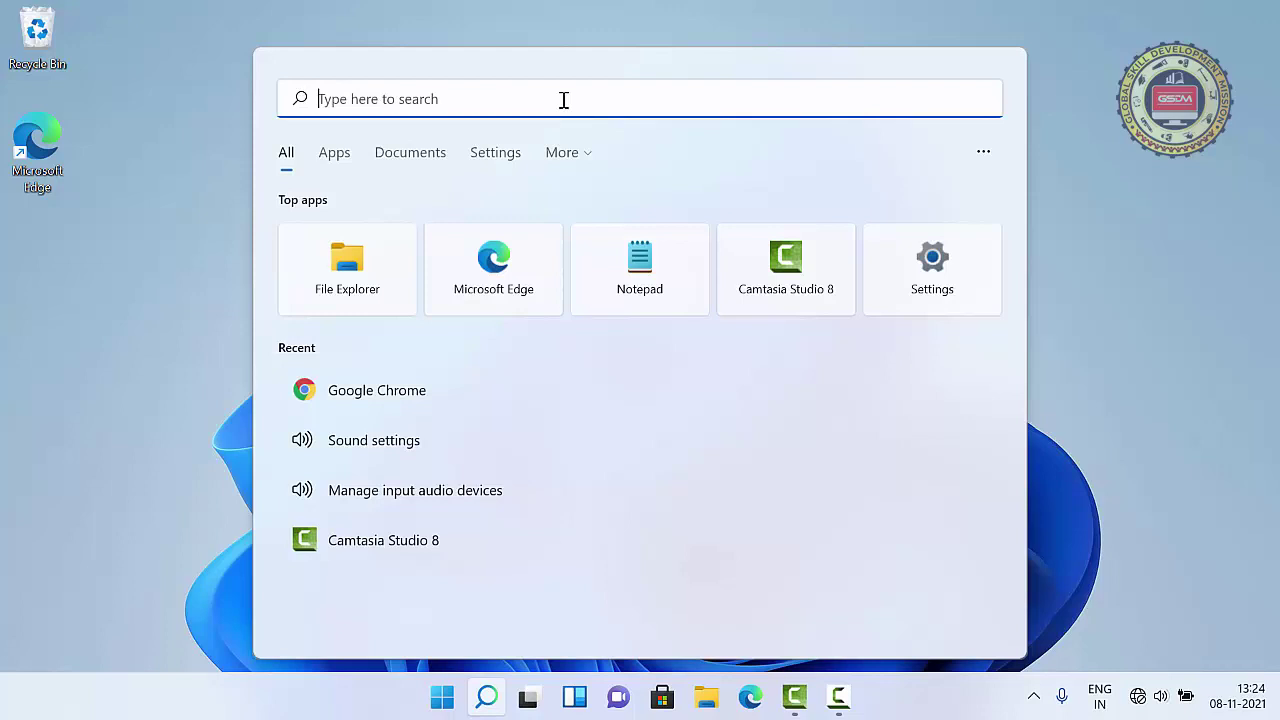
type("notepad")
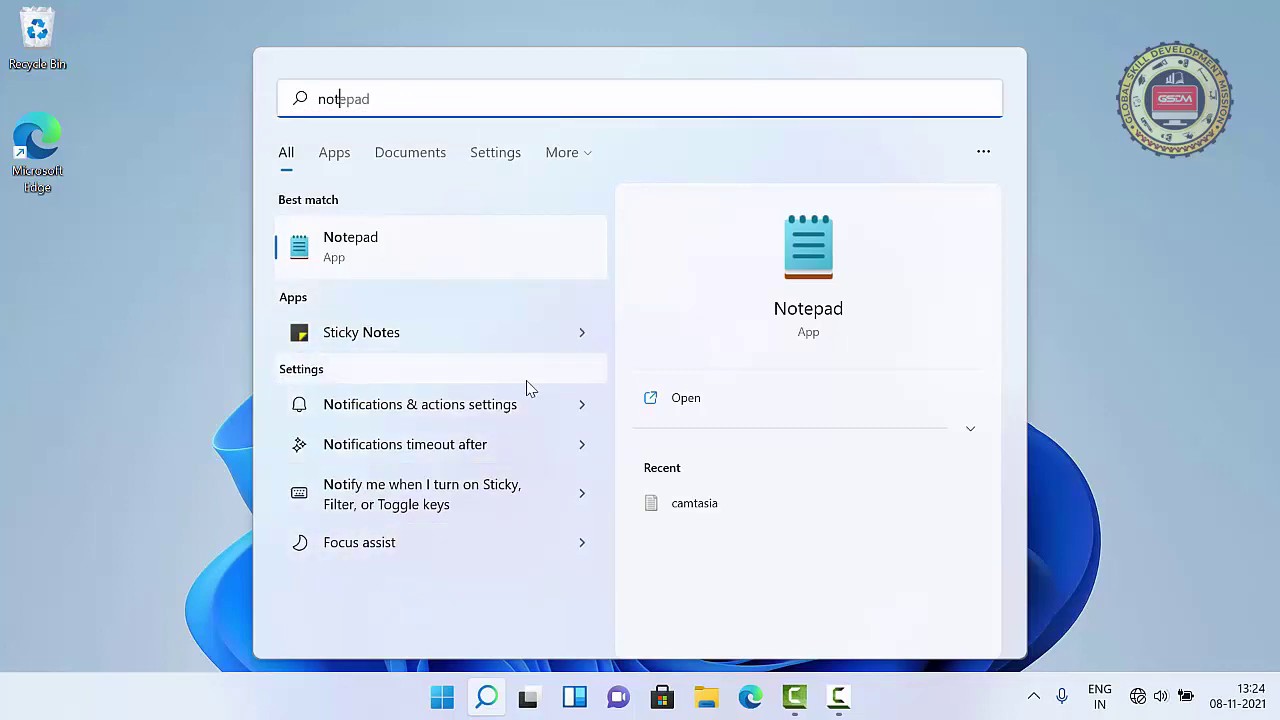
left_click(335, 153)
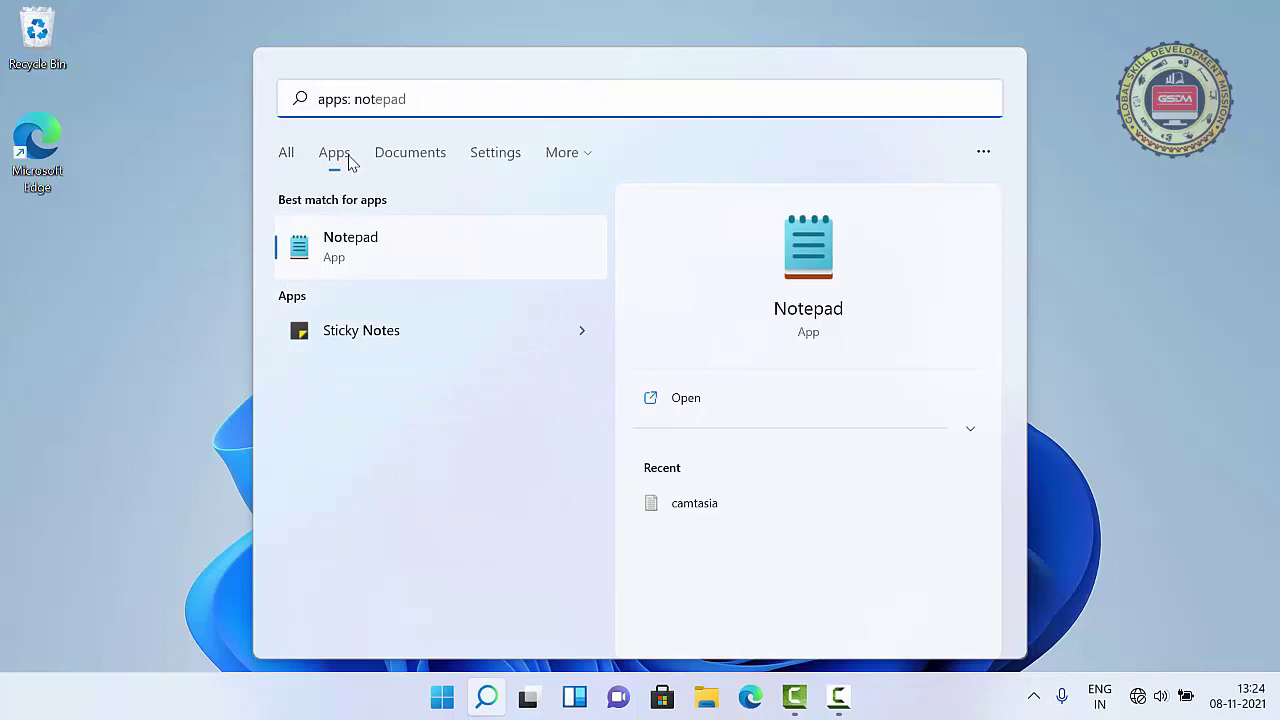
left_click(389, 158)
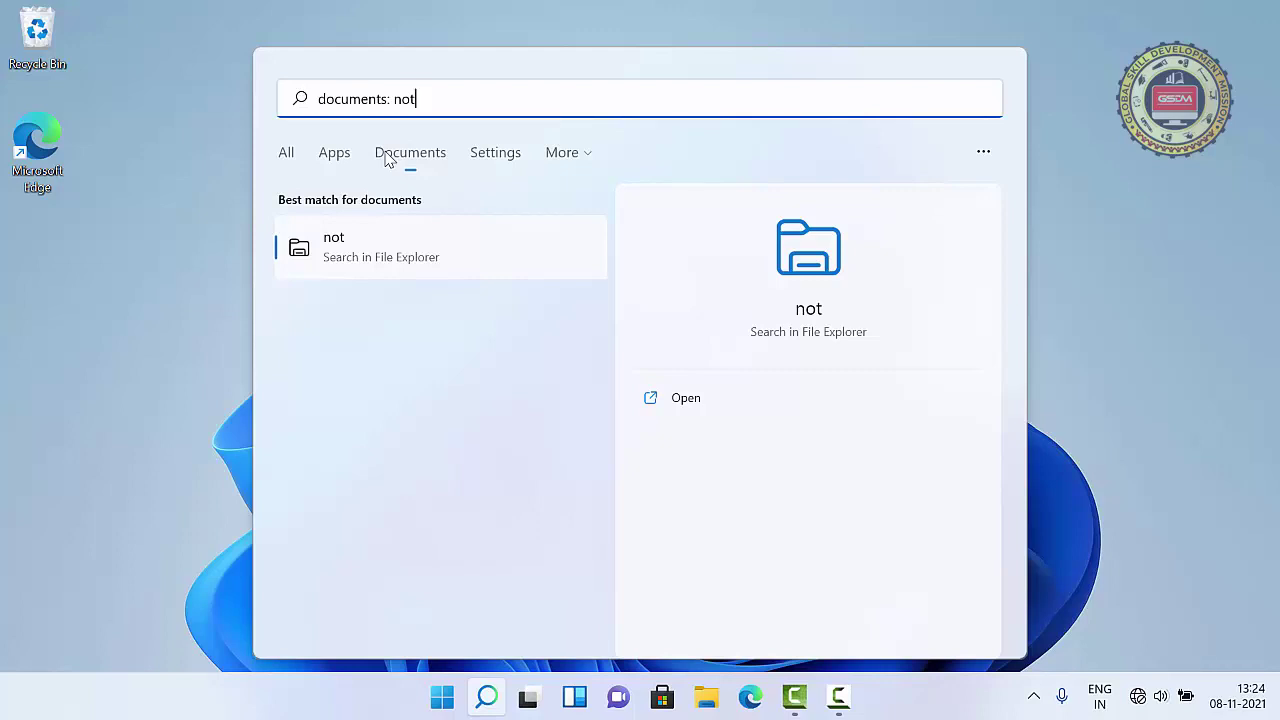
left_click(494, 158)
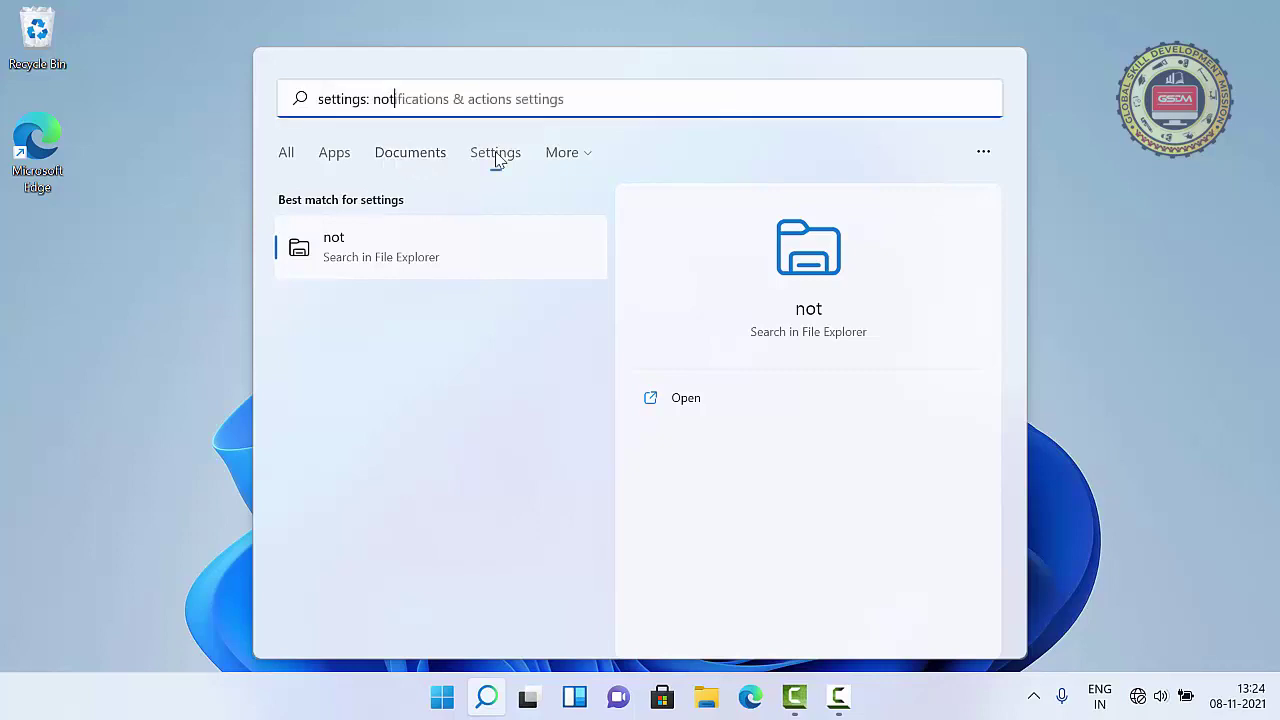
left_click(563, 156)
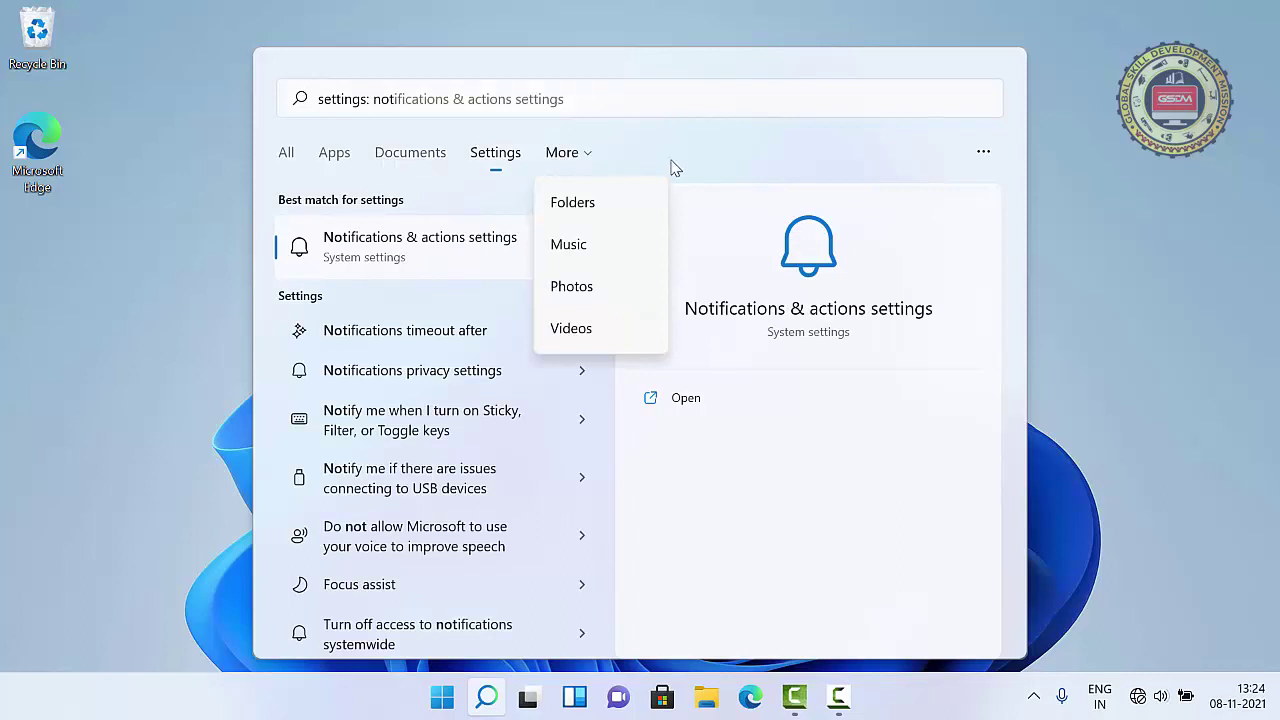
left_click(293, 155)
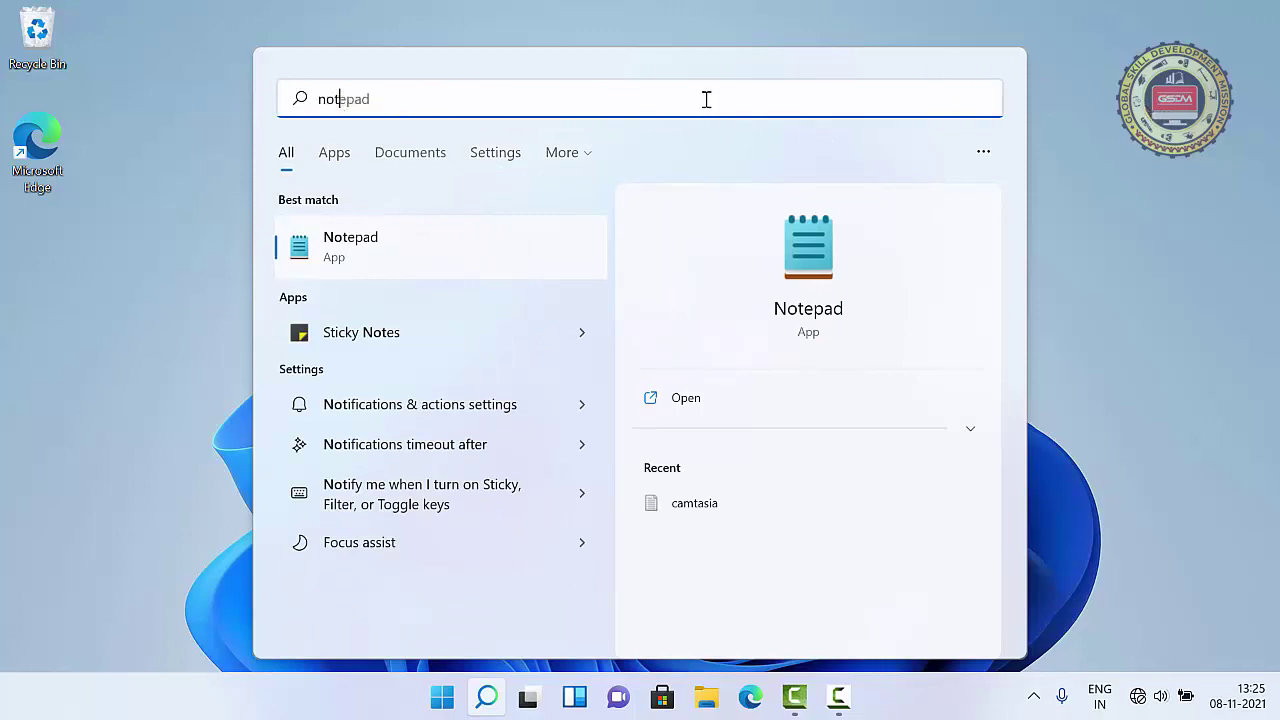
left_click(1074, 143)
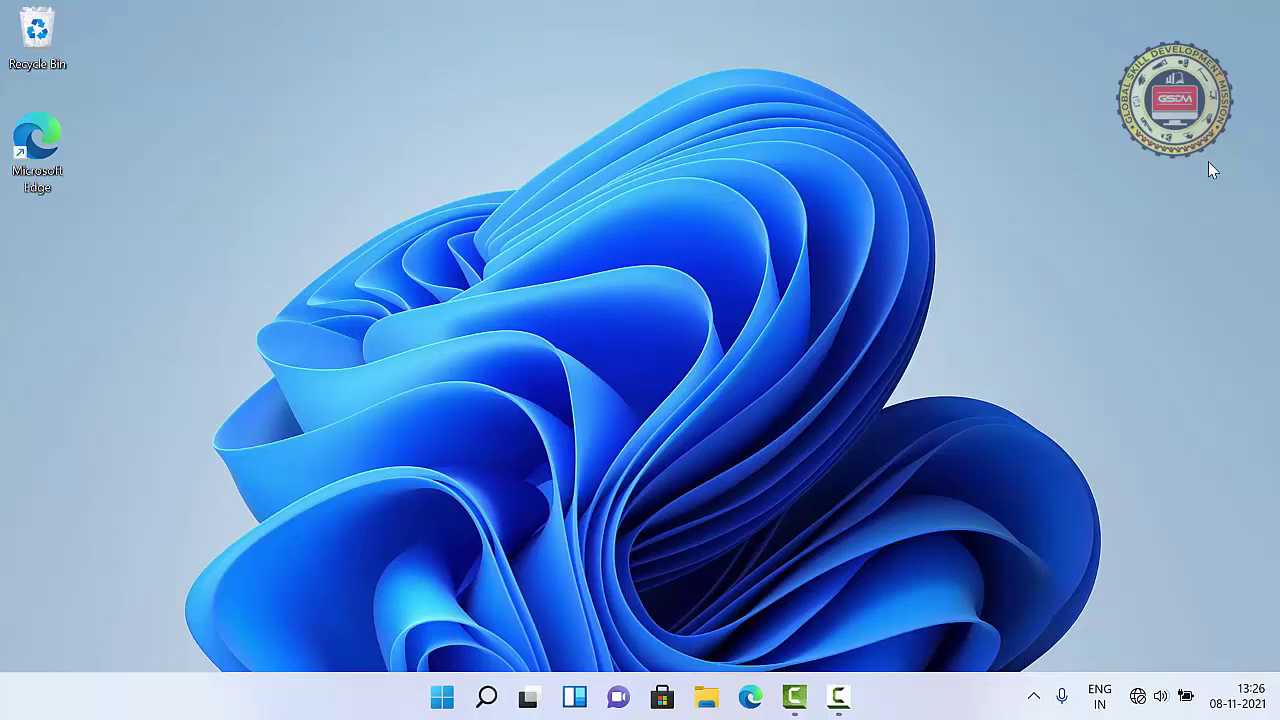
Open File Explorer, turn its maximized window into a floating one and widen it
left_click(708, 697)
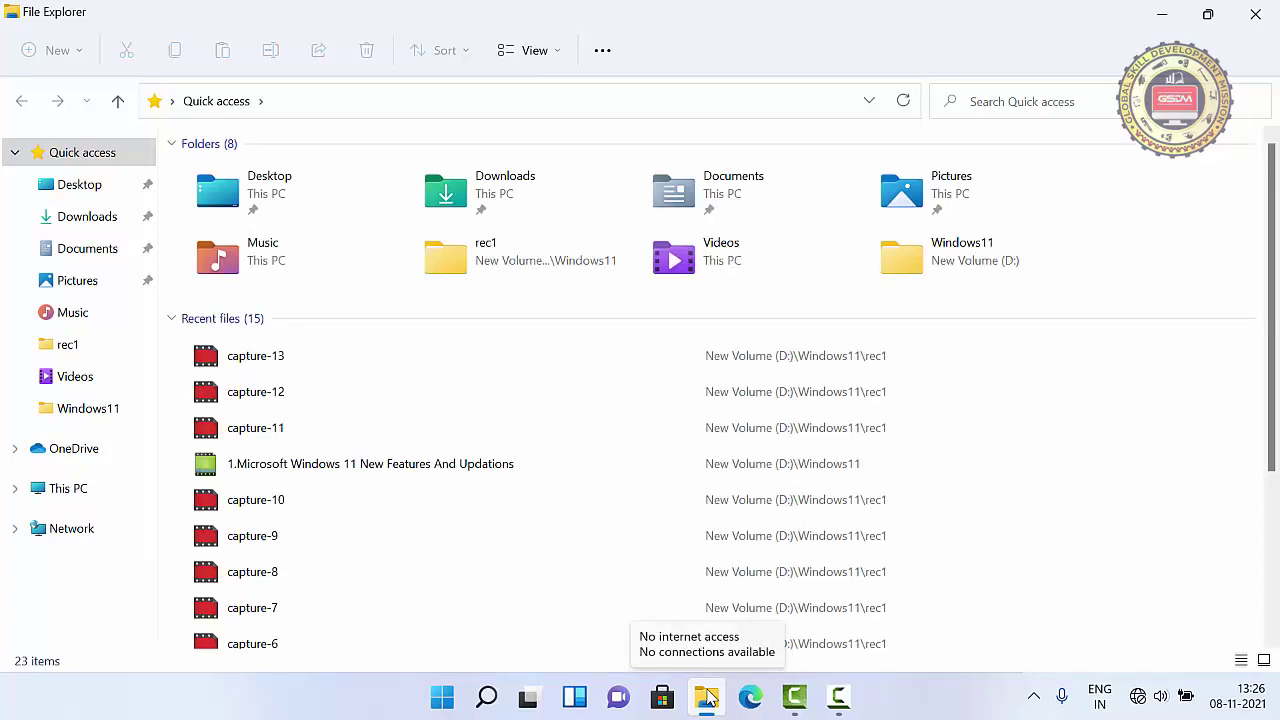
double_click(408, 20)
left_click_drag(497, 94, 583, 66)
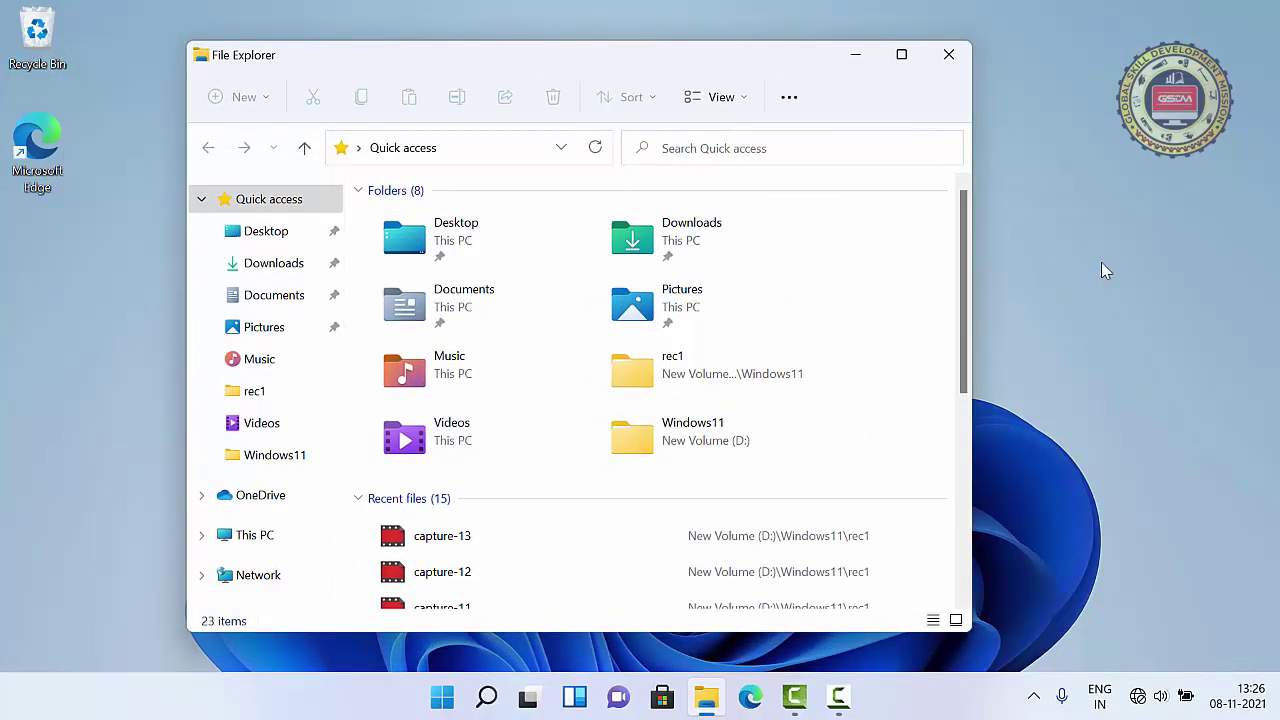
left_click_drag(970, 278, 1176, 278)
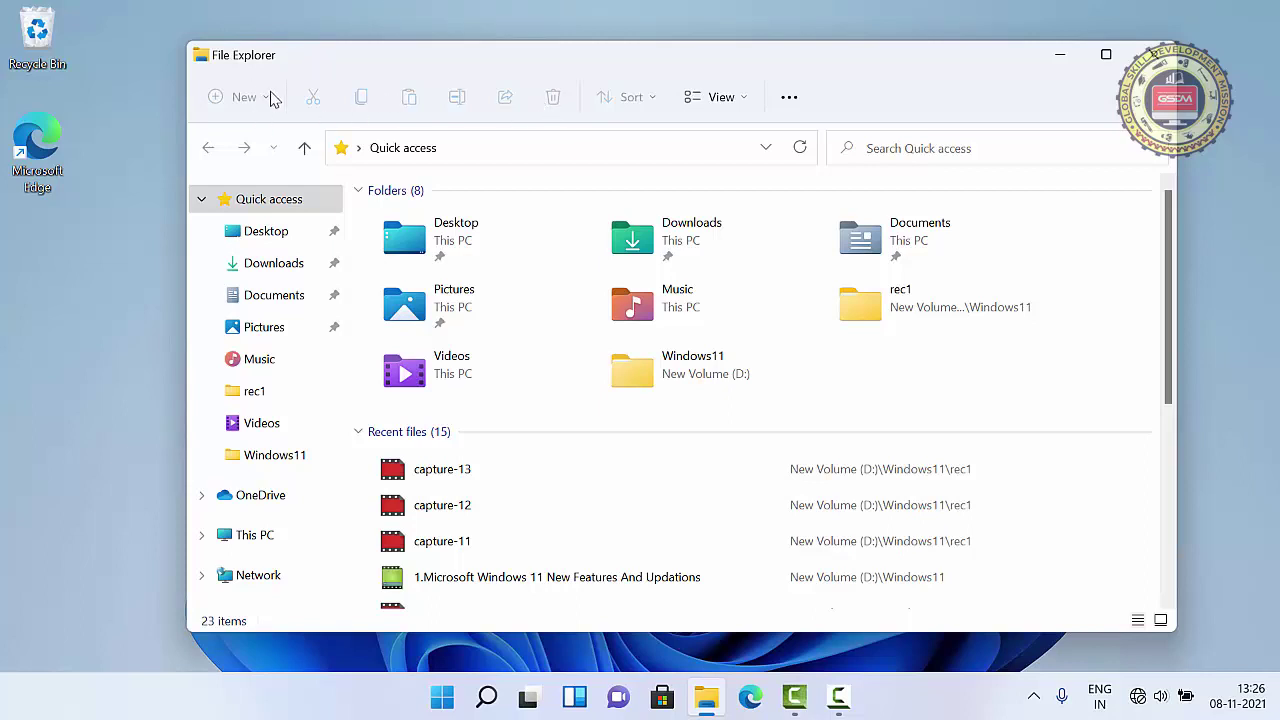
View File Explorer's additional commands, including Undo, Select all, Invert selection and Options, reopening the list once before dismissing it
left_click(789, 99)
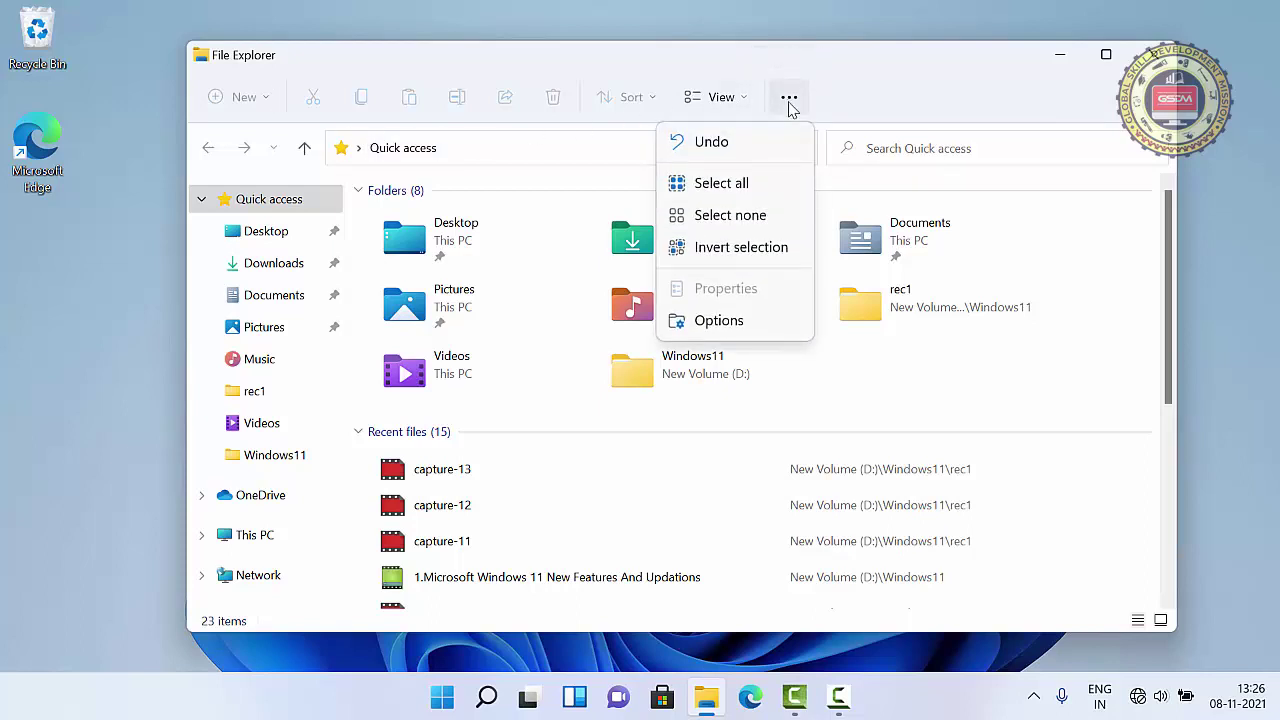
left_click(787, 110)
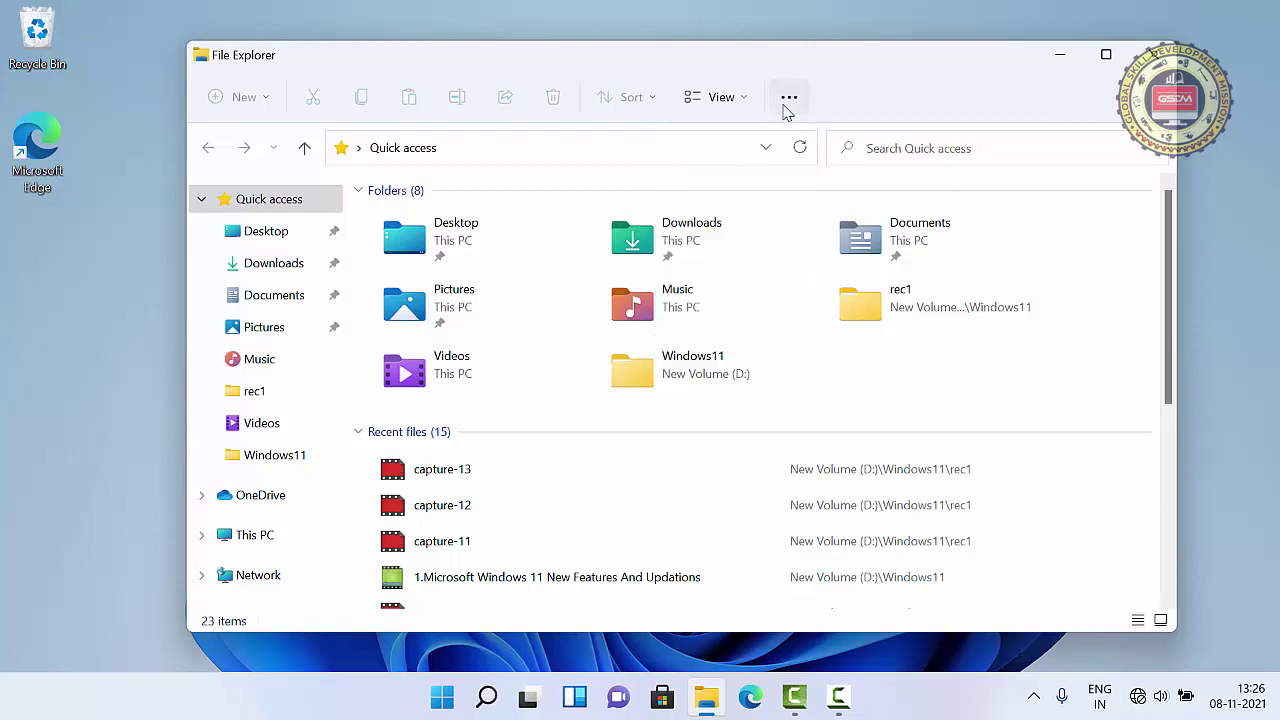
left_click(787, 105)
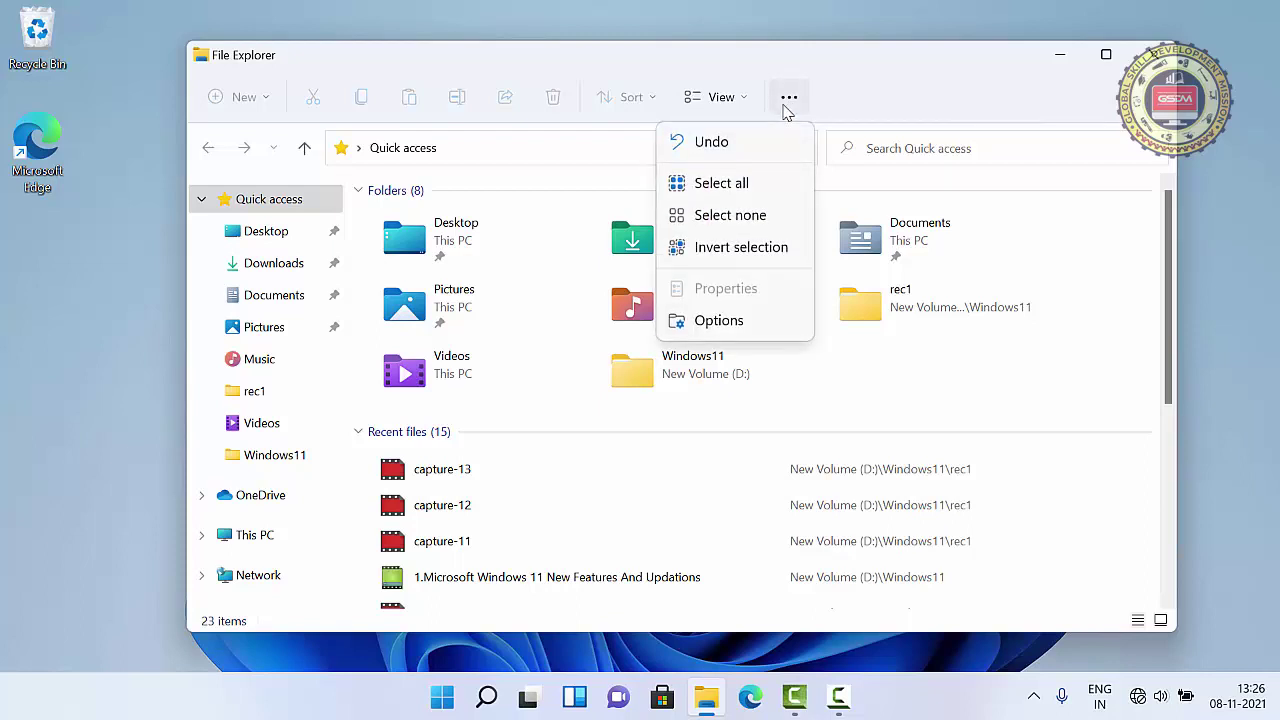
left_click(904, 117)
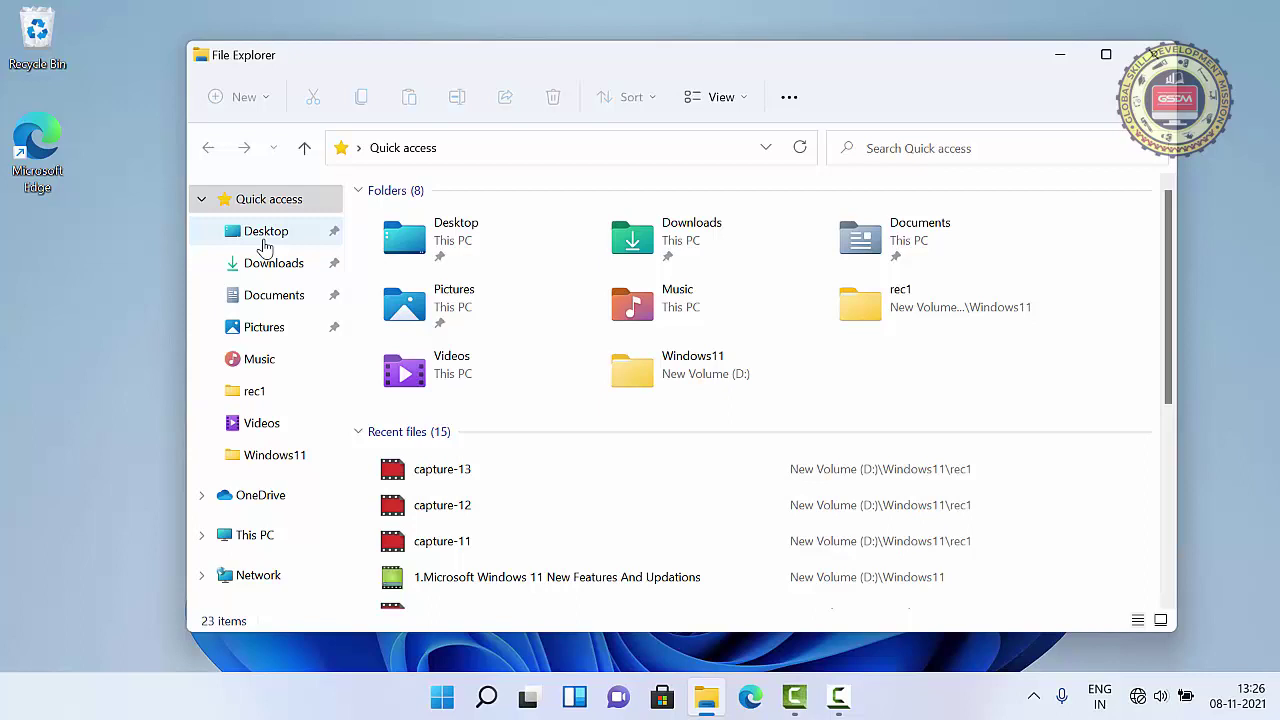
Close the File Explorer window showing Quick access and return to the desktop
left_click(201, 199)
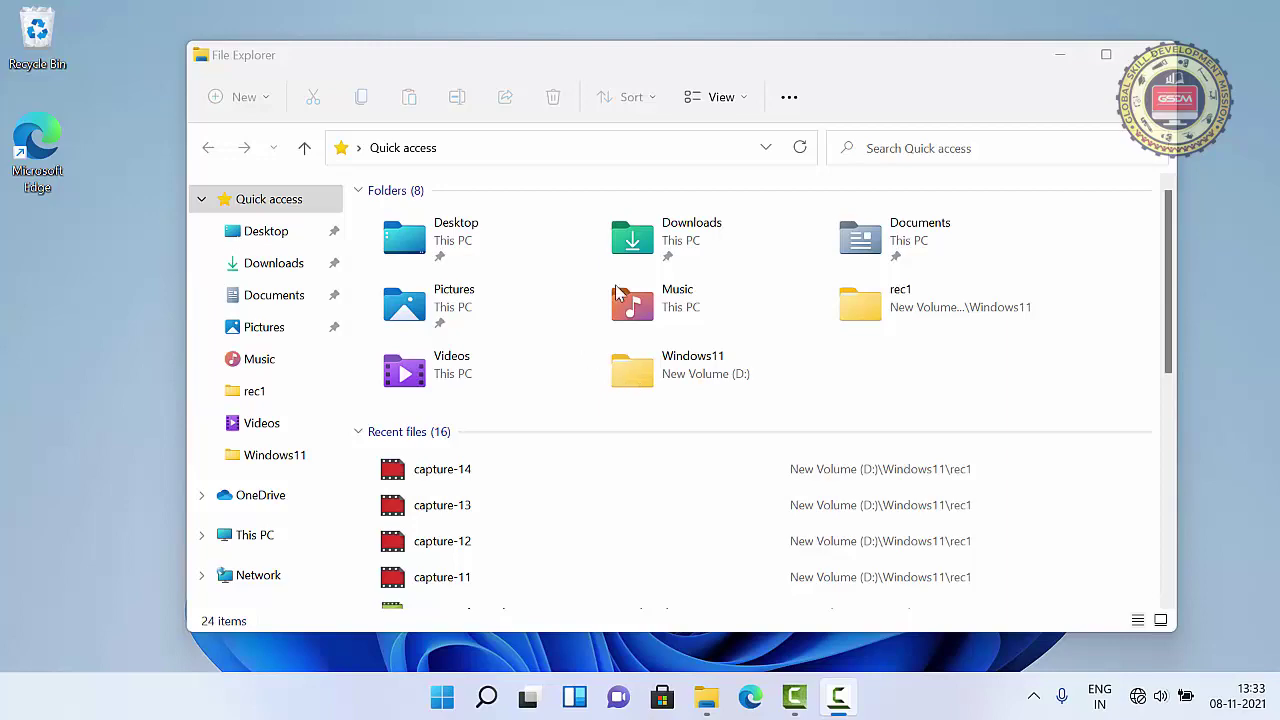
left_click(1136, 56)
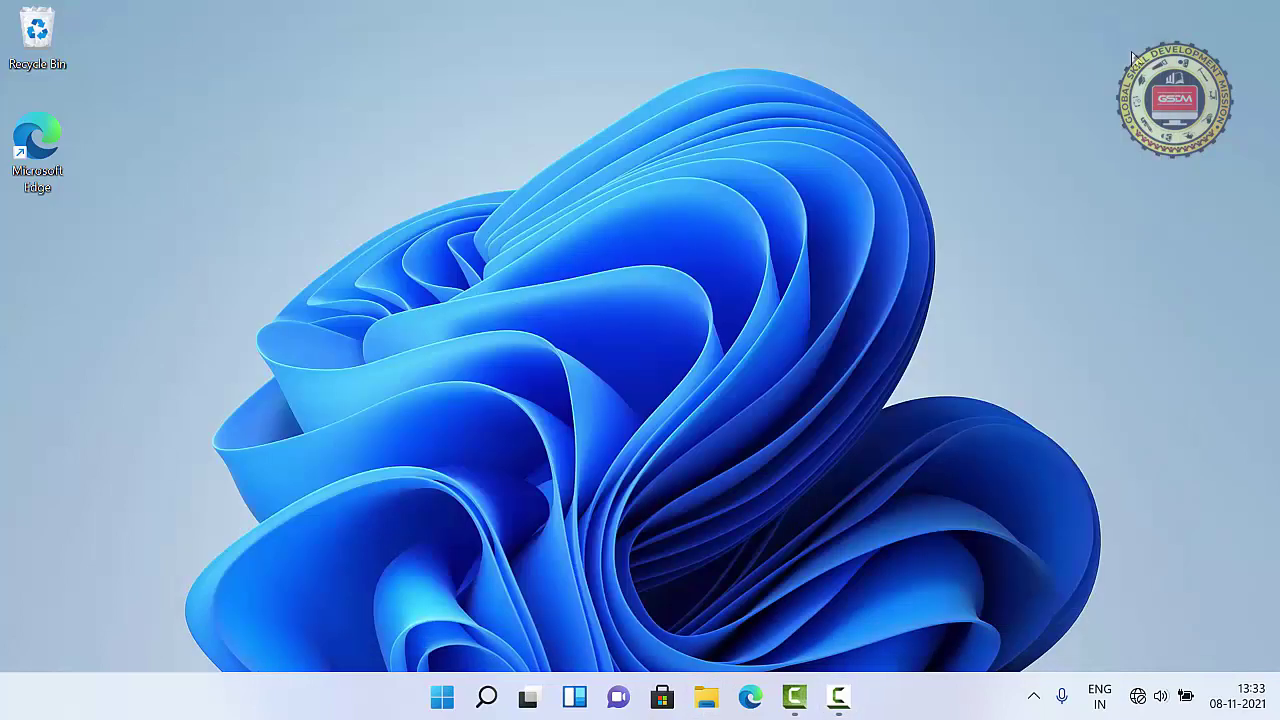